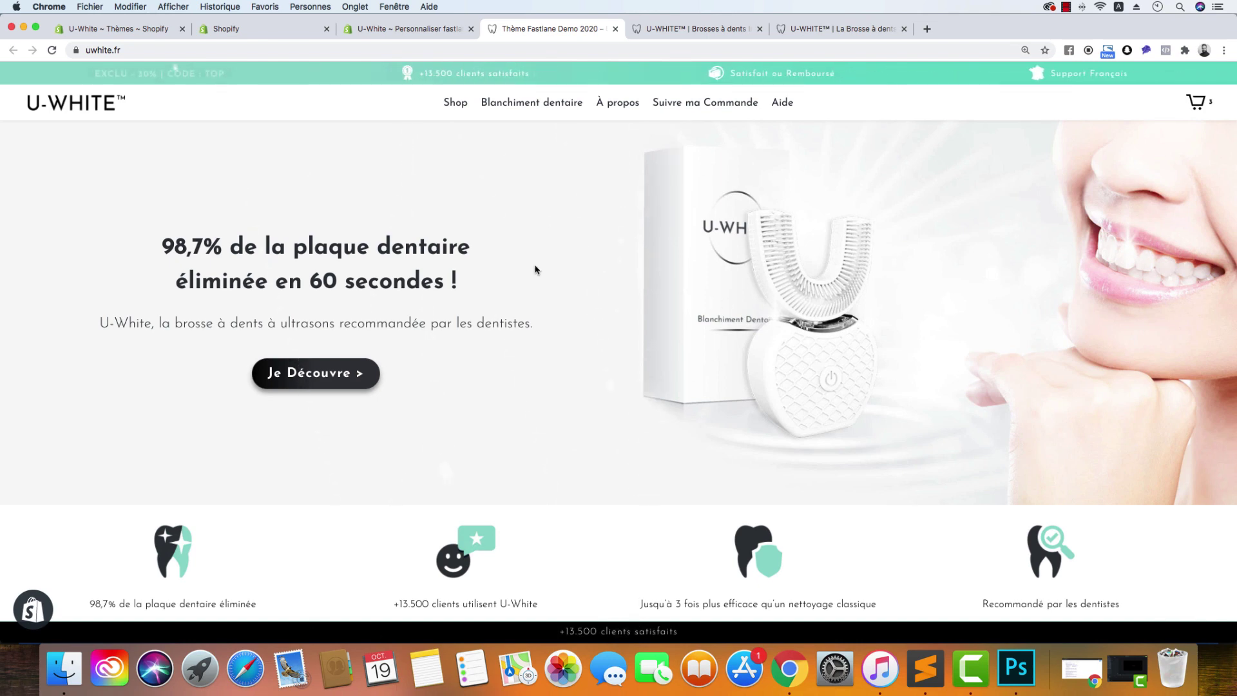
# Step: Examine the U-WHITE home page from the main banner down to the coloured product blocks
pyautogui.scroll(-15, 582, 255)
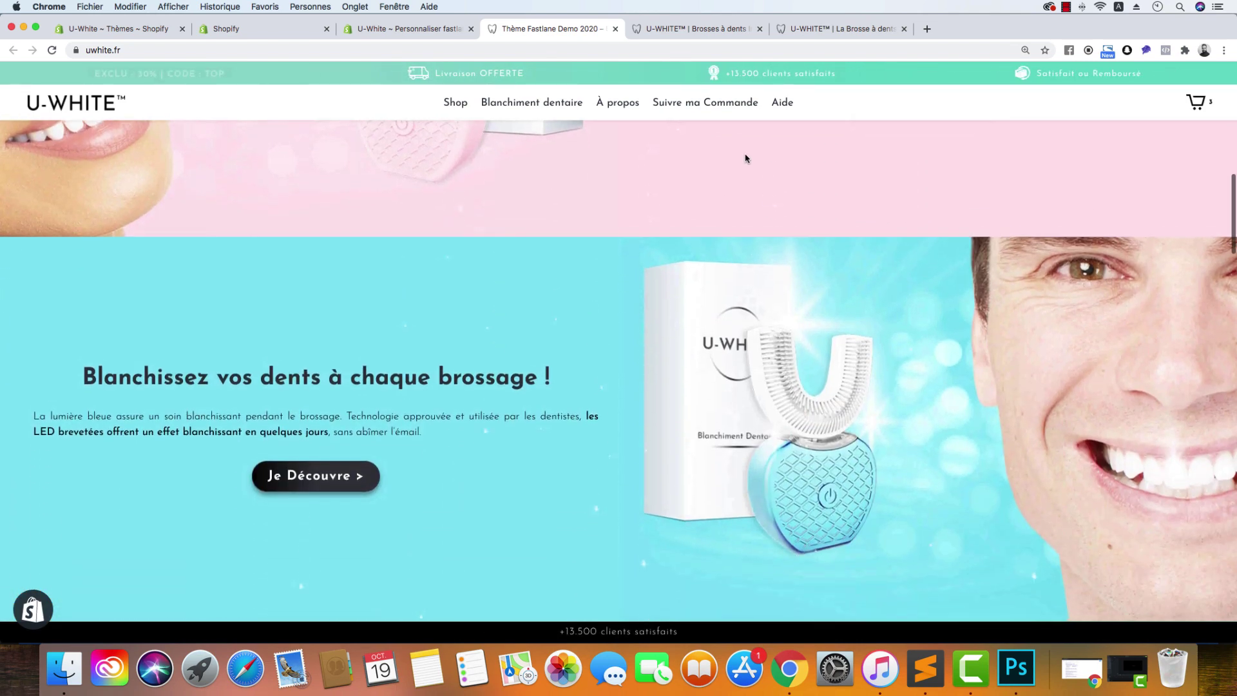
pyautogui.scroll(15, 741, 226)
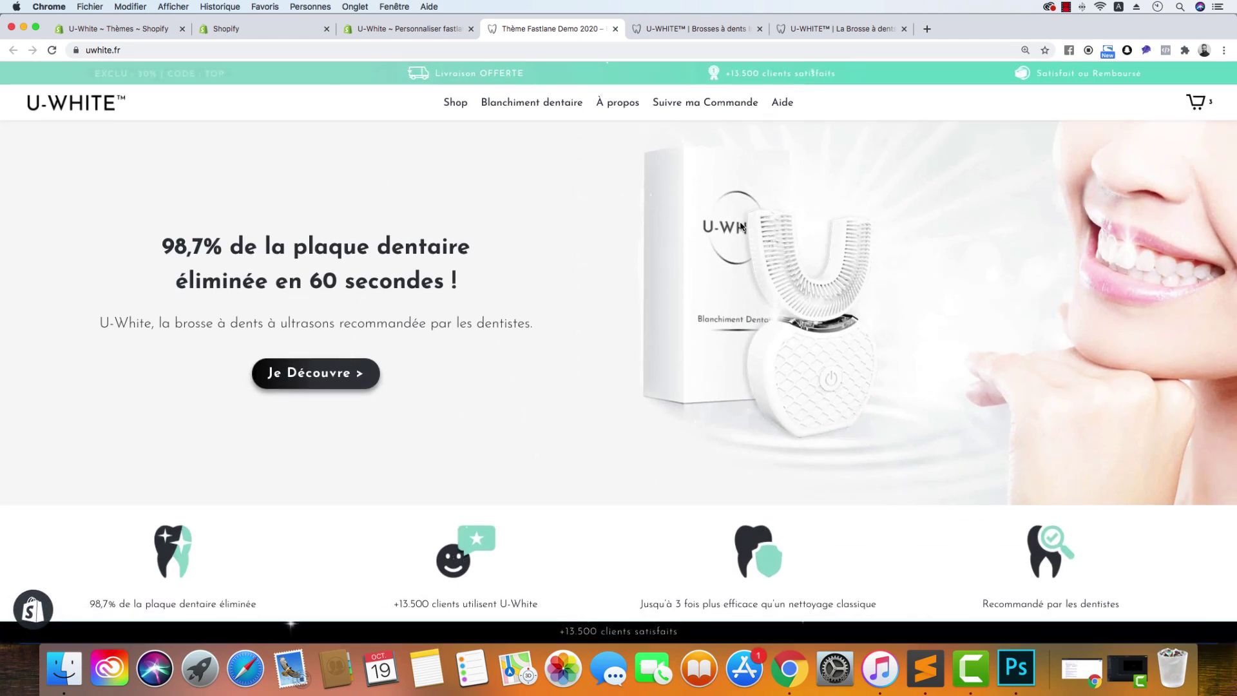
pyautogui.scroll(-15, 687, 201)
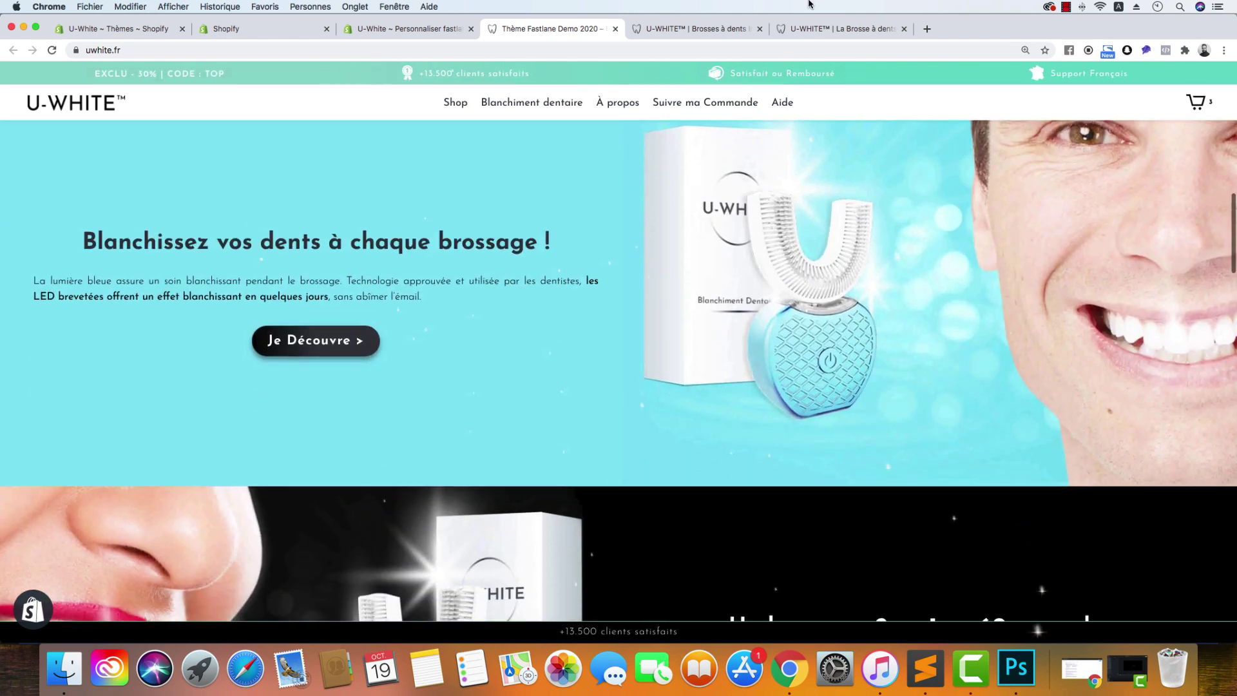
# Step: Reload the La Brosse à dents 2-en-1 product page at different positions and examine how its image and text blocks appear
pyautogui.click(840, 29)
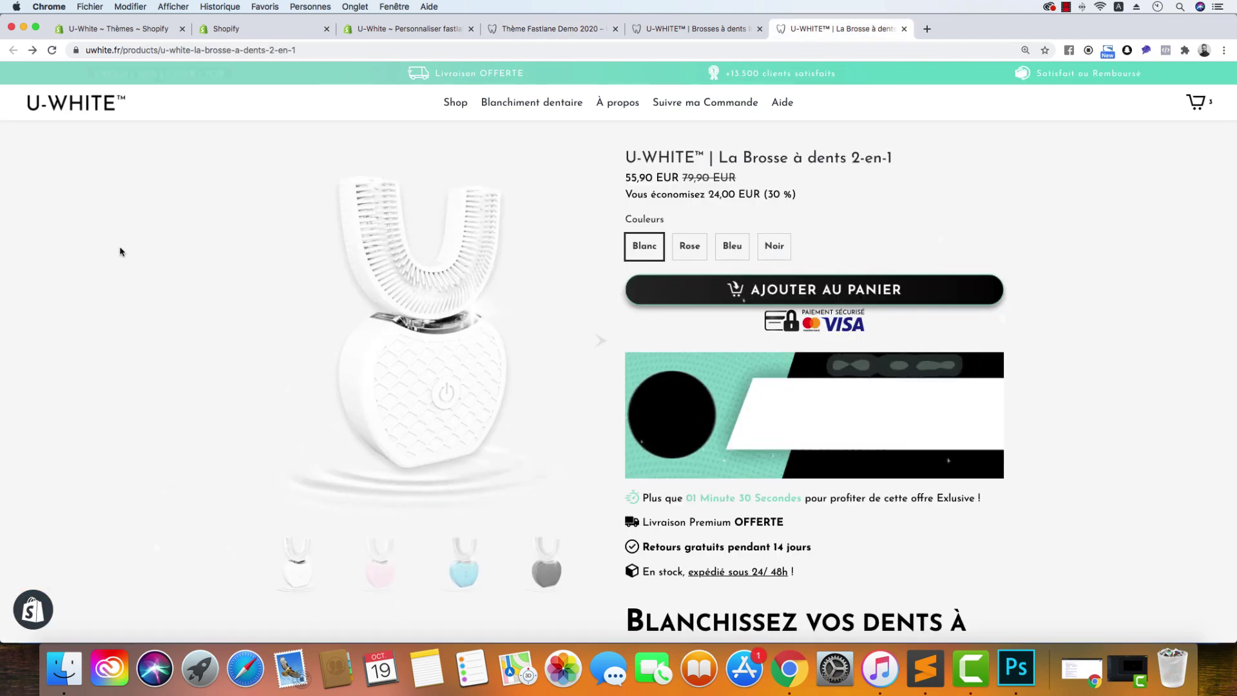
pyautogui.click(51, 50)
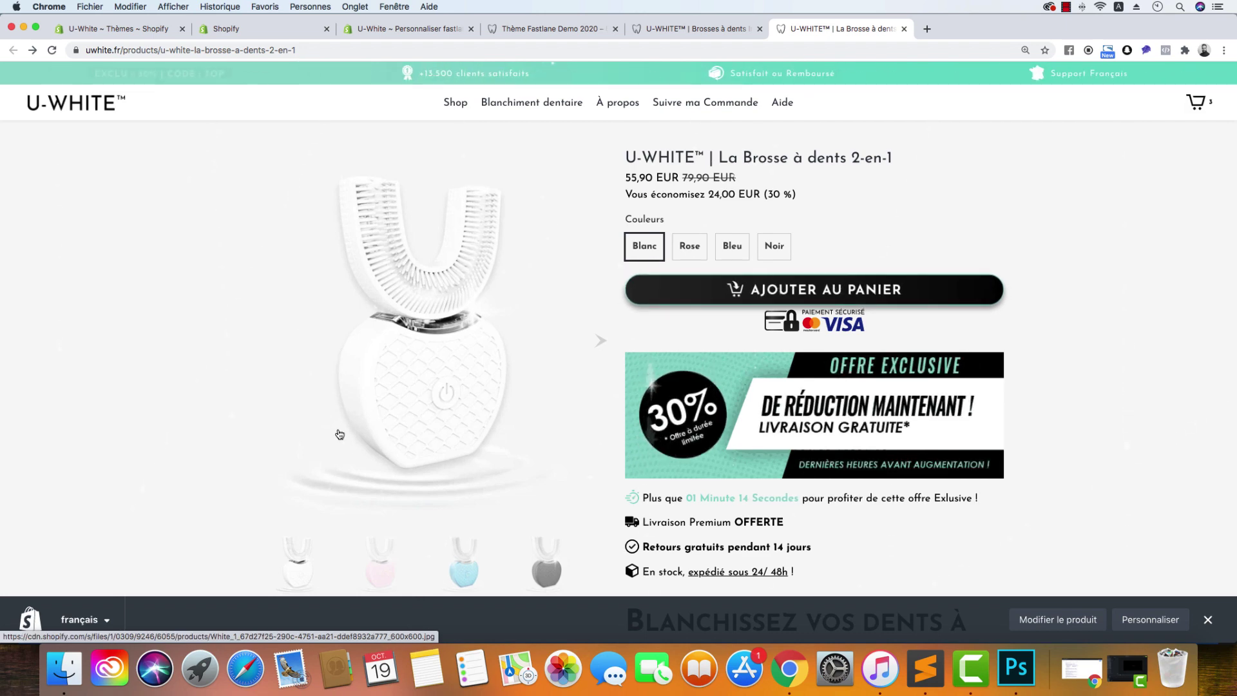
pyautogui.scroll(-2, 340, 438)
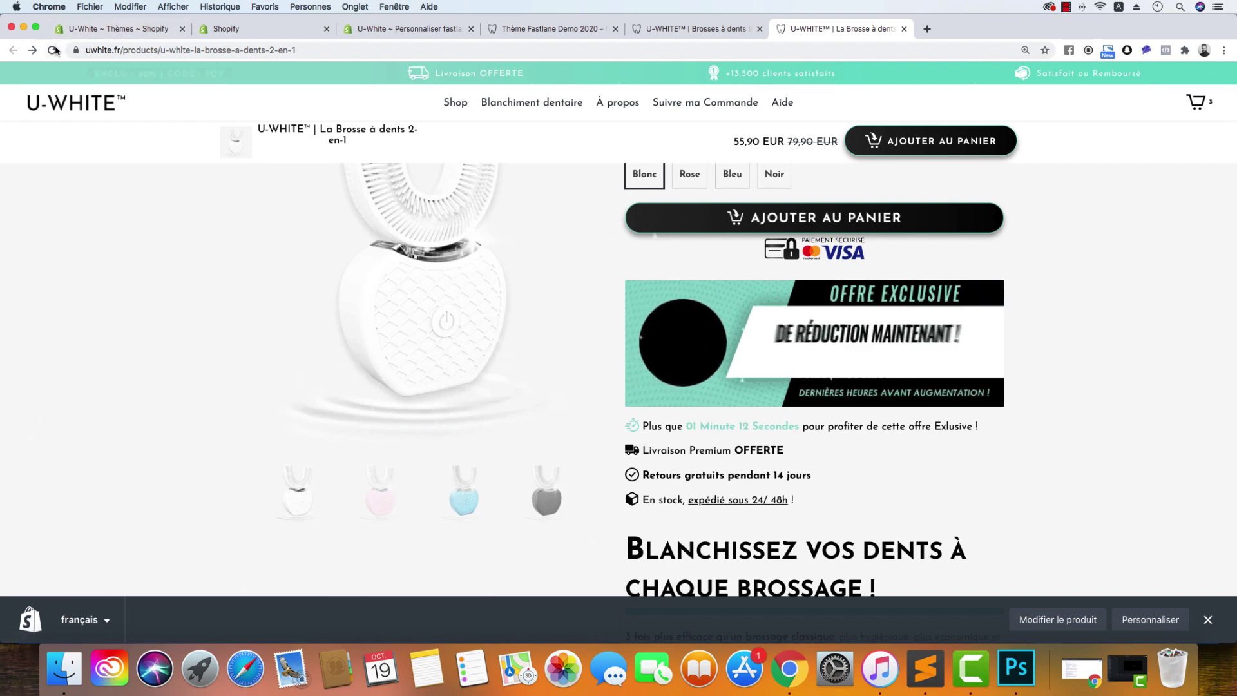
pyautogui.scroll(1, 63, 228)
pyautogui.press('super+r')
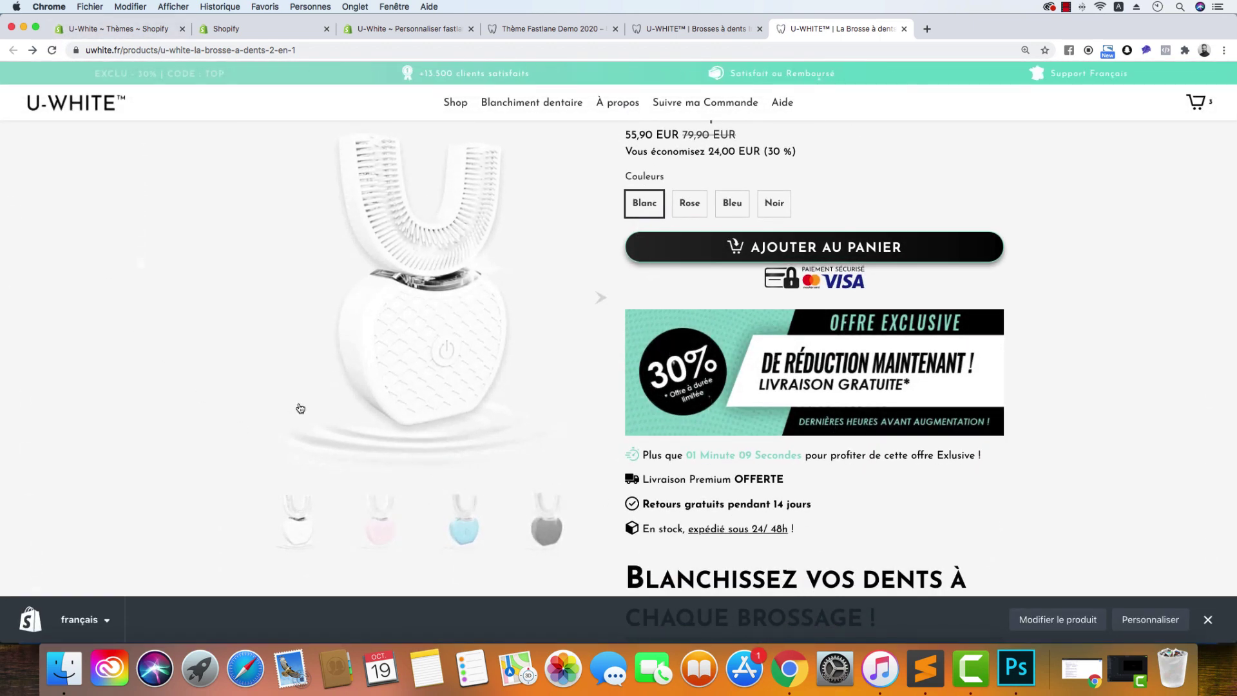
pyautogui.scroll(-10, 191, 426)
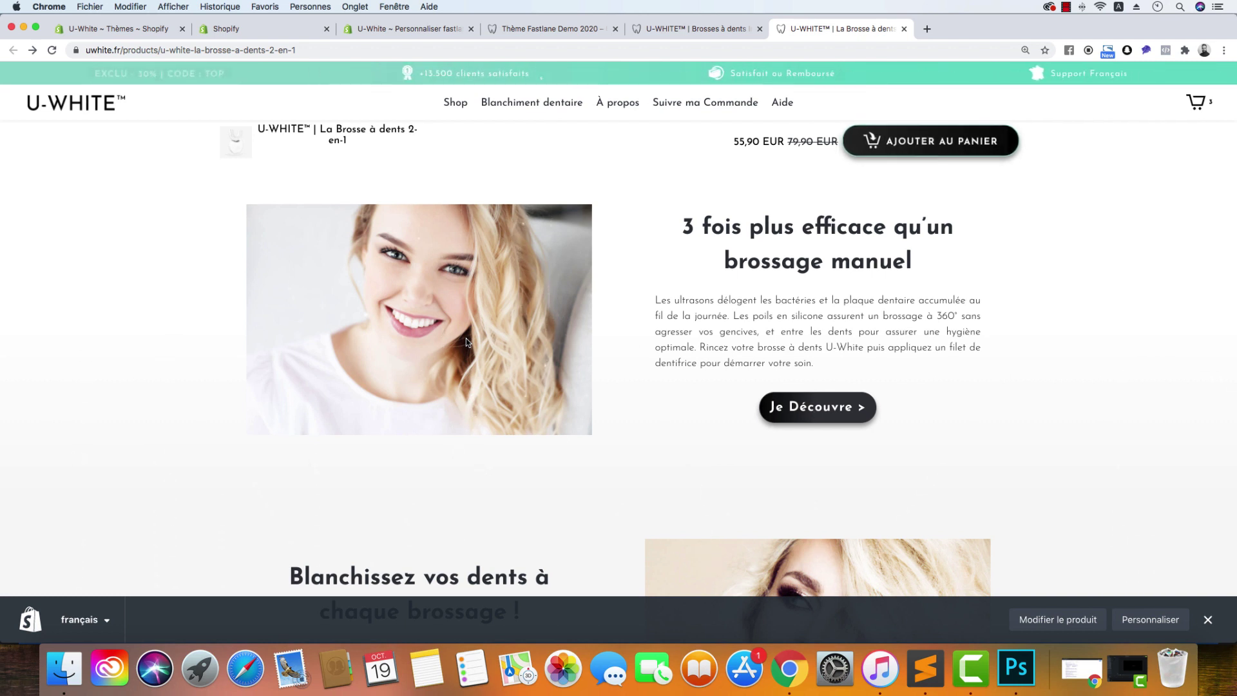
pyautogui.click(52, 50)
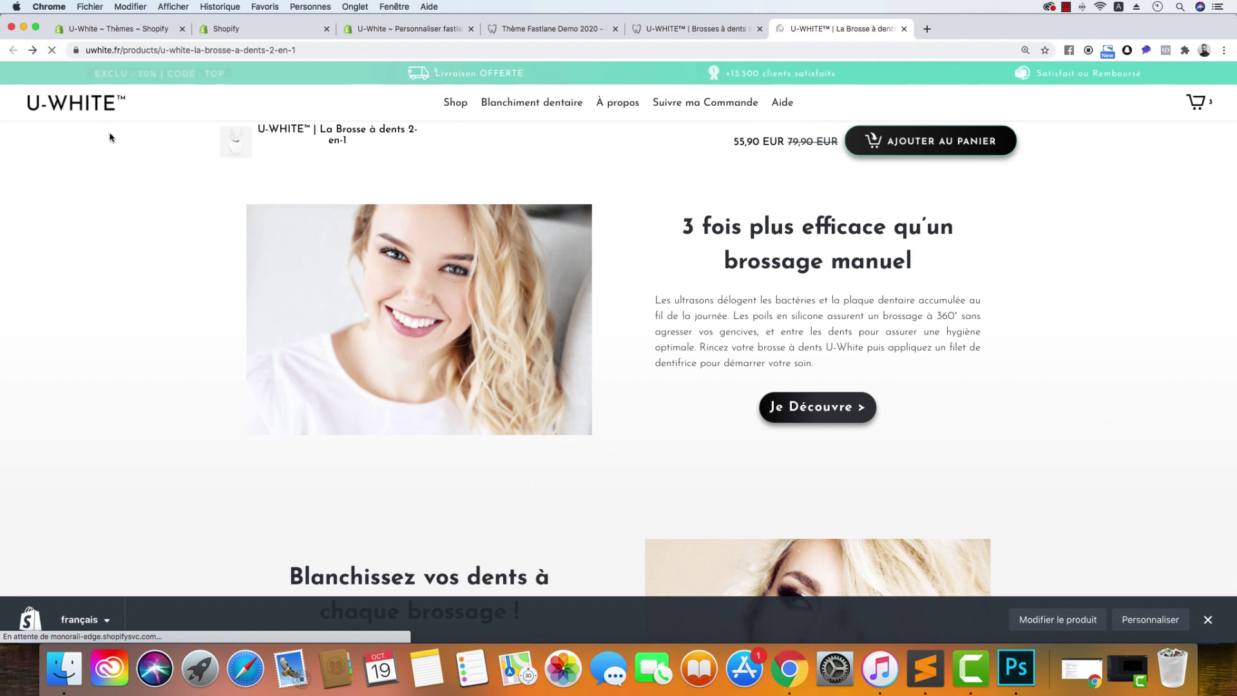
pyautogui.scroll(-15, 147, 221)
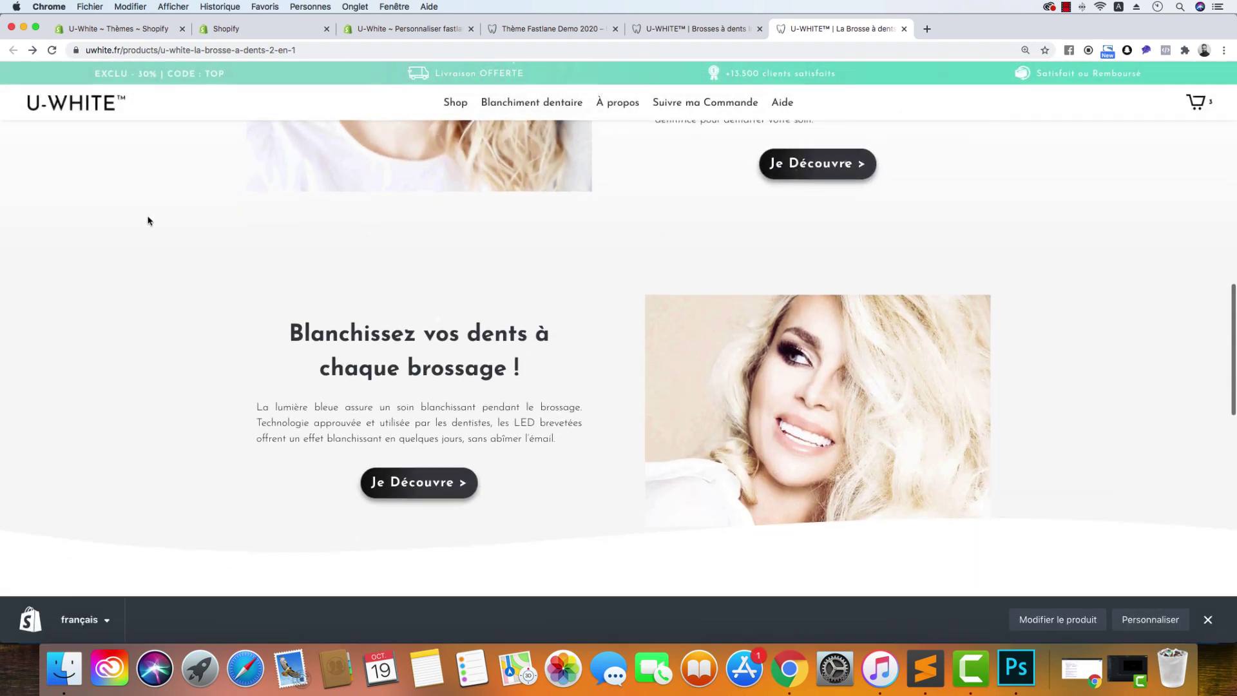
pyautogui.scroll(15, 148, 219)
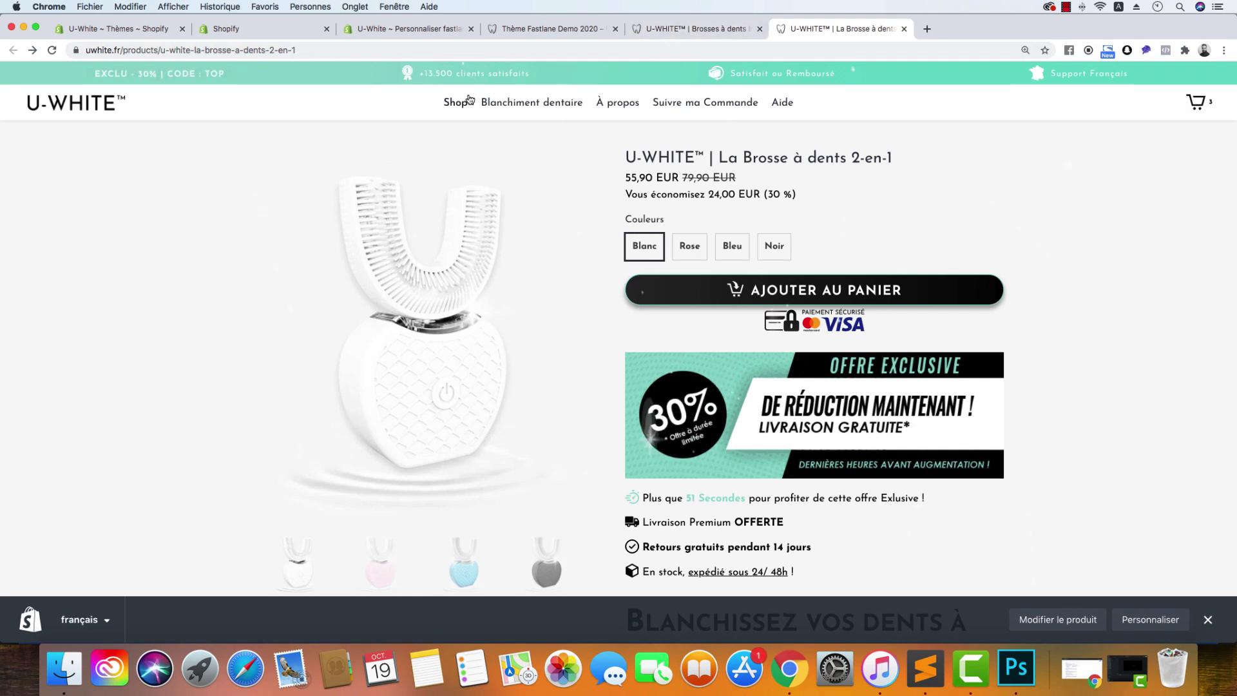
# Step: Open the Brosses à dents Intelligente collection from both the product page and the home page, and view its banner and products
pyautogui.click(459, 102)
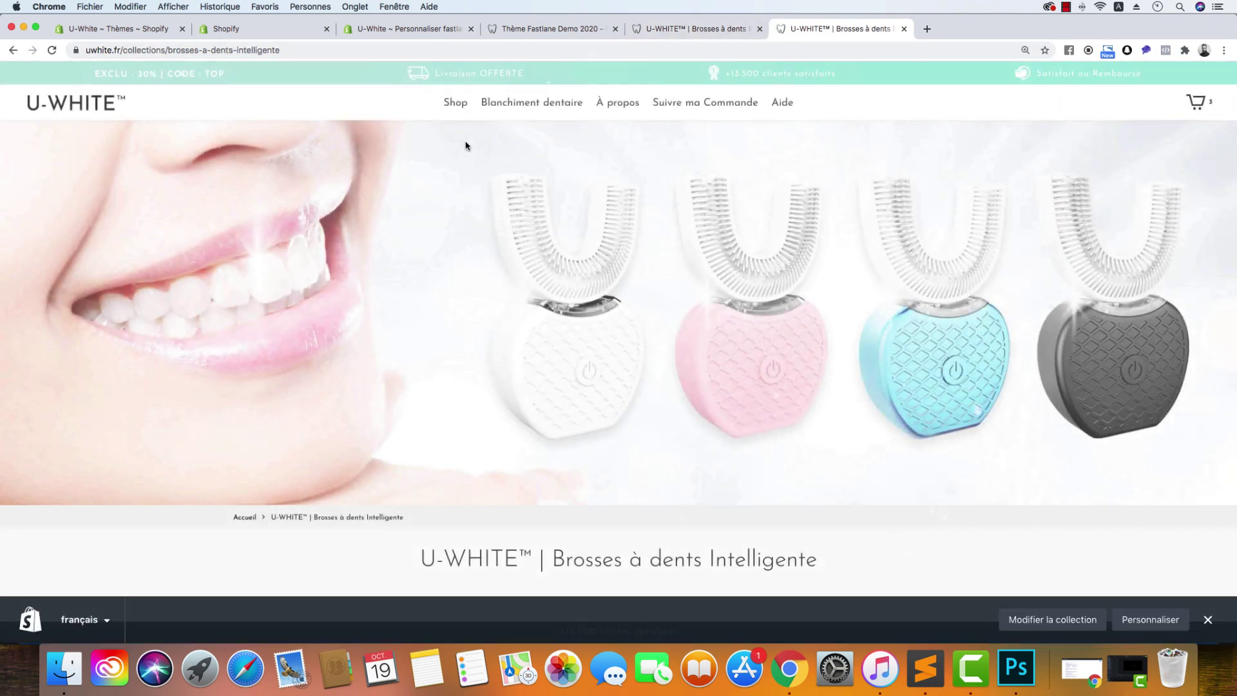
pyautogui.scroll(-5, 467, 146)
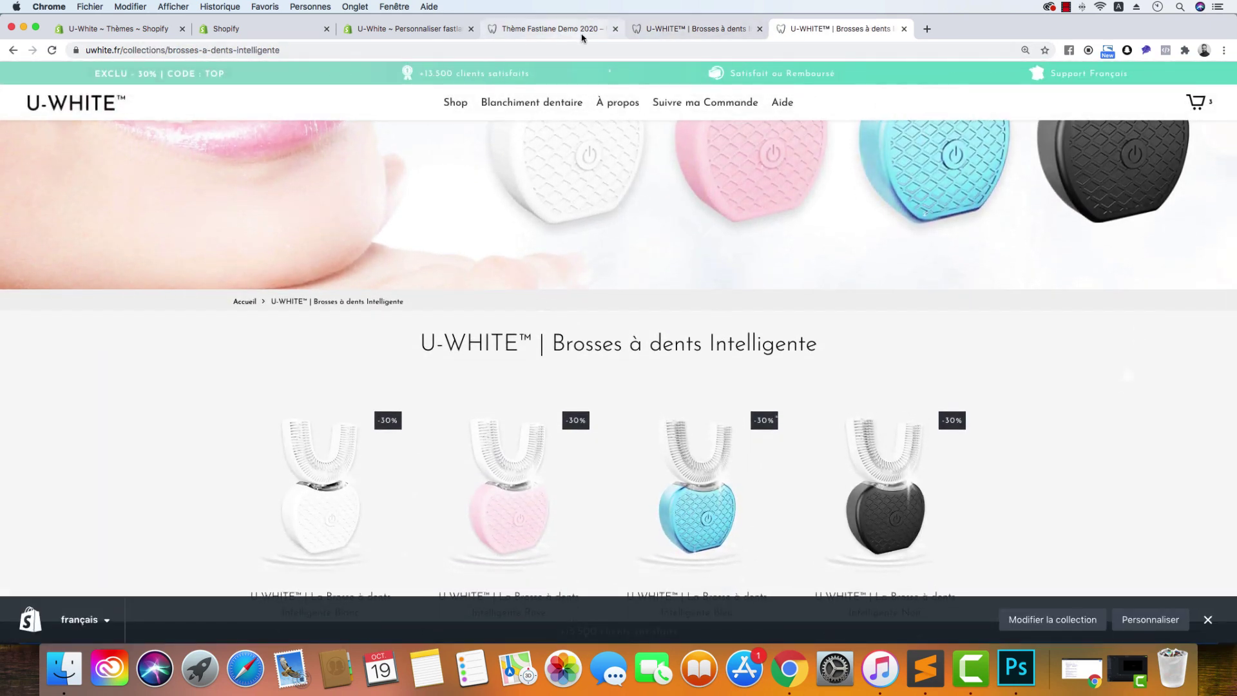
pyautogui.click(581, 32)
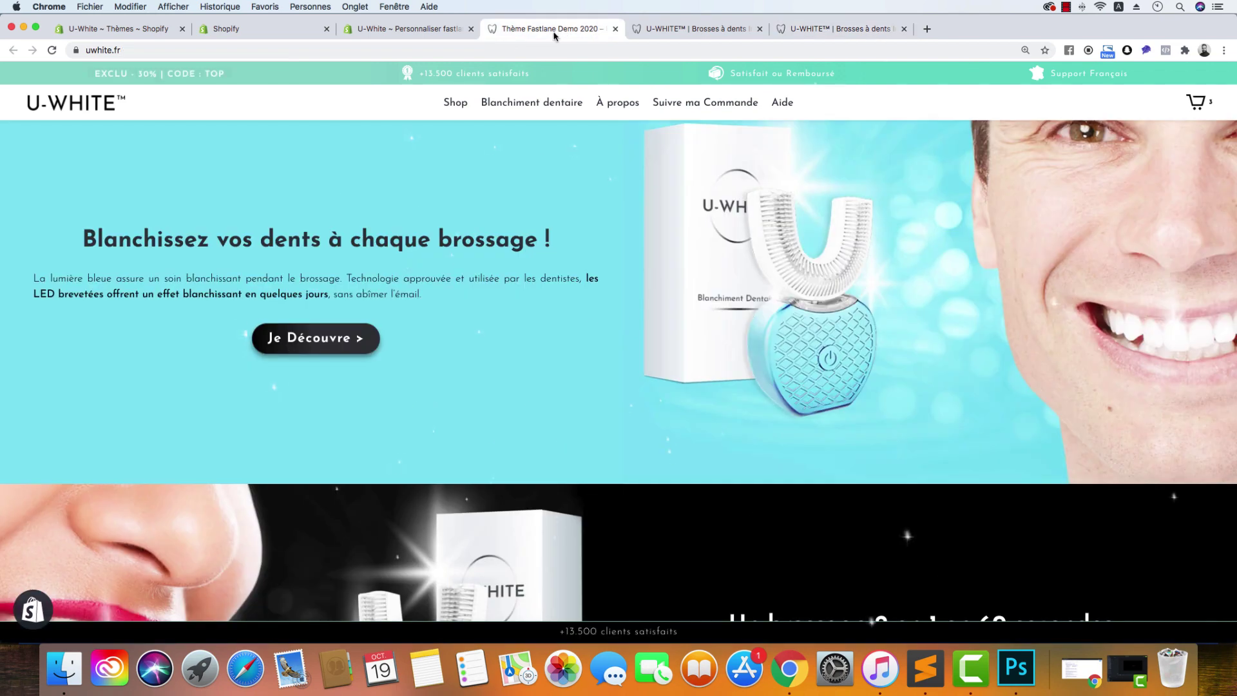
pyautogui.click(447, 100)
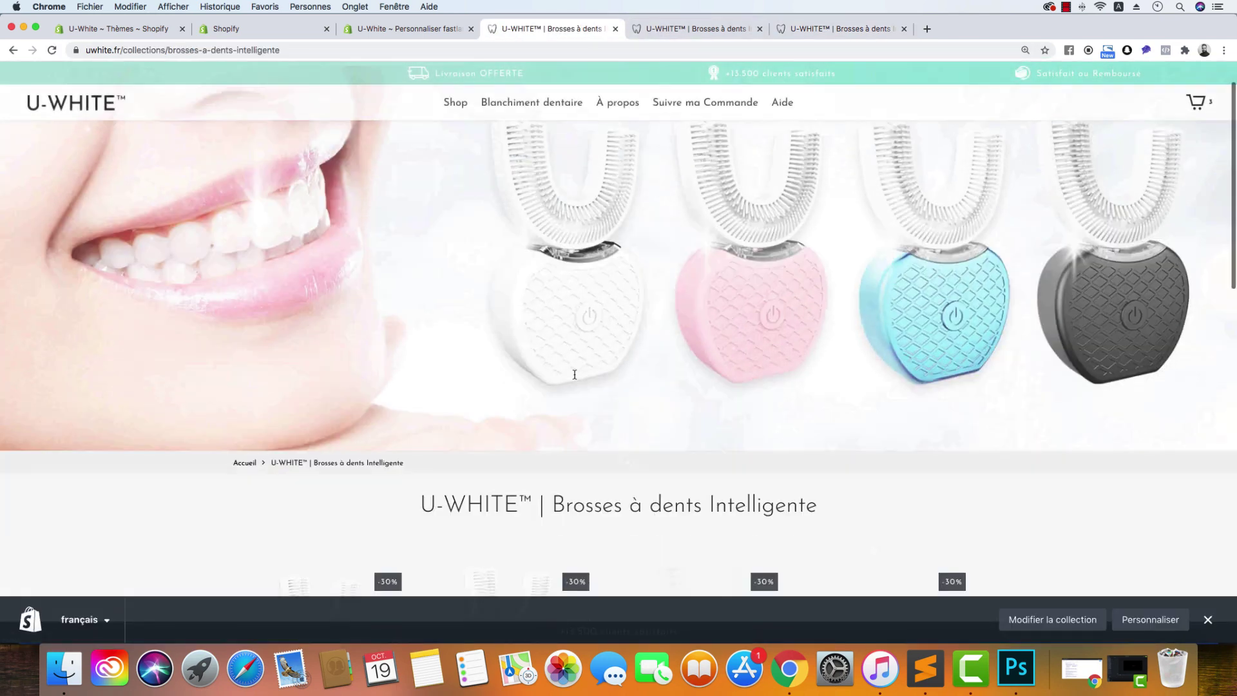
pyautogui.scroll(-10, 574, 374)
# Step: Open the La Brosse à dents Intelligente Blanc product page and look through its banner and lower sections
pyautogui.click(347, 206)
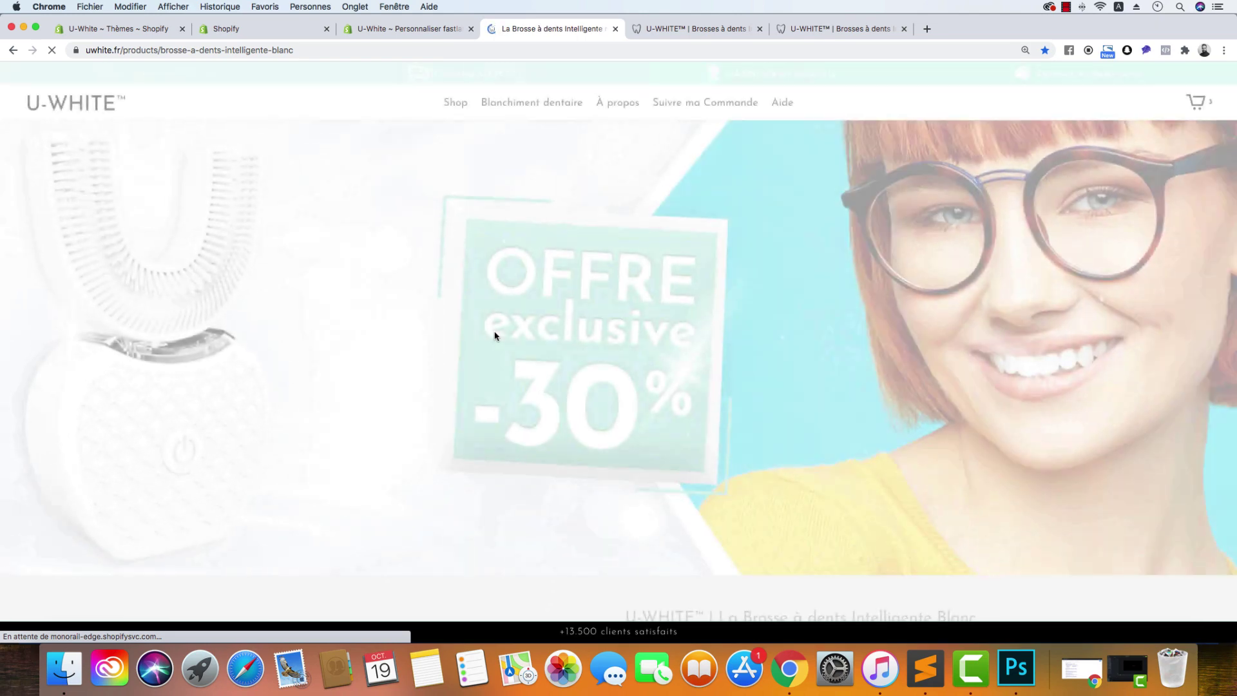
pyautogui.scroll(-15, 498, 332)
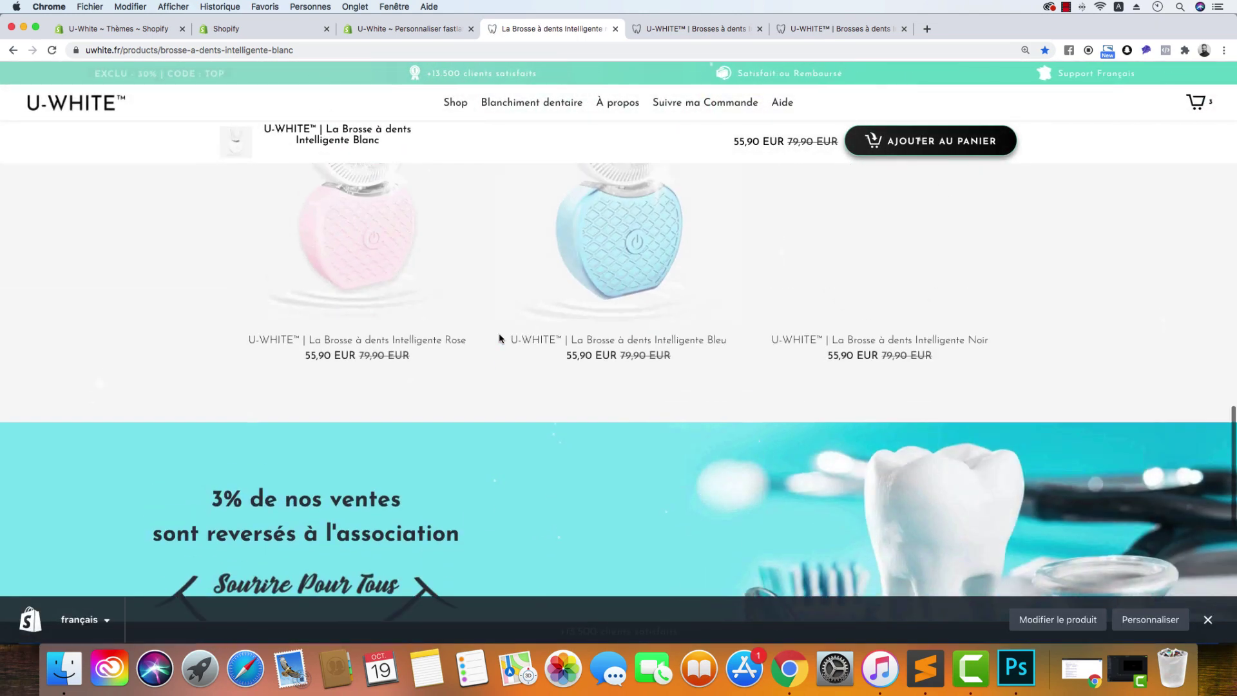
pyautogui.scroll(20, 499, 338)
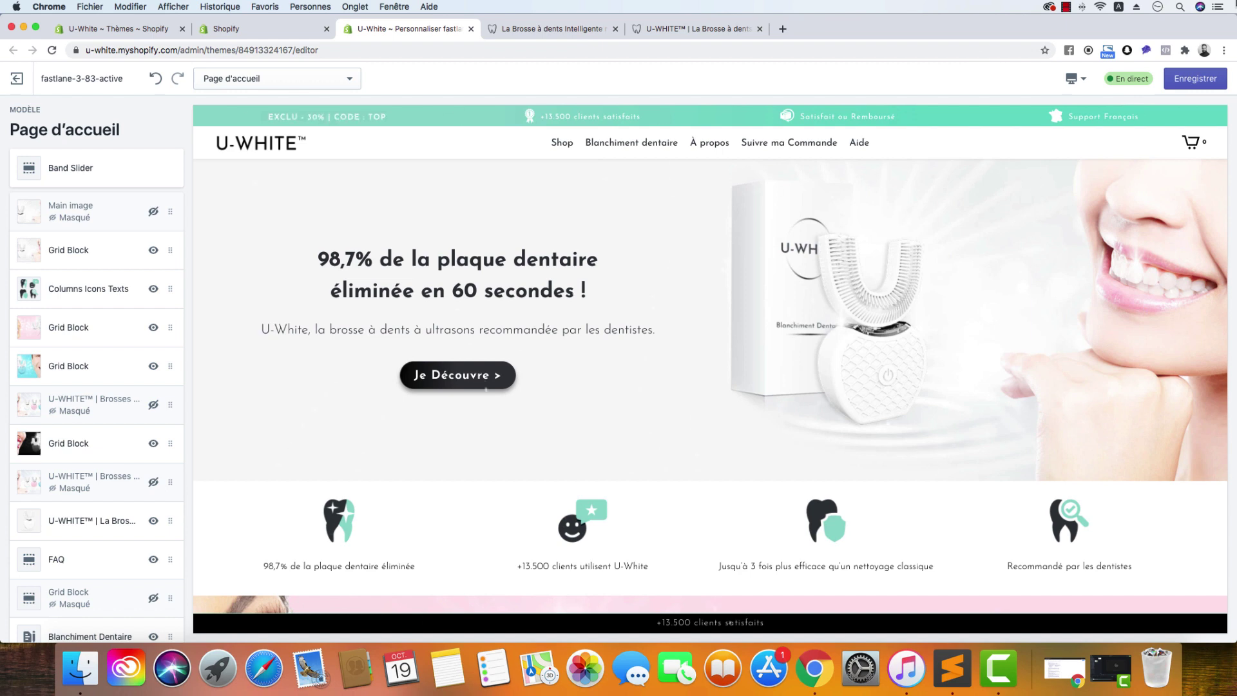
# Step: Reload the La Brosse à dents 2-en-1 product page, hide the store preview bar and view down to the "3 fois plus efficace" section
pyautogui.press('super+alt+Right')
pyautogui.press('super+alt+Right')
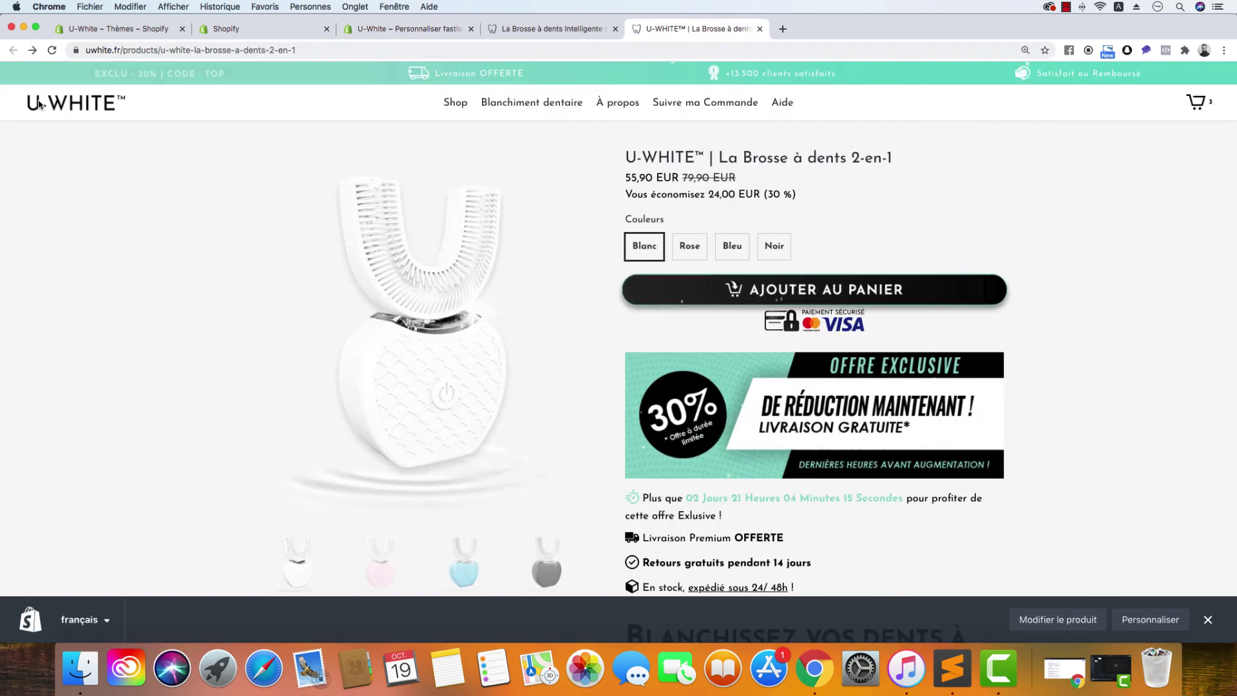
pyautogui.click(52, 49)
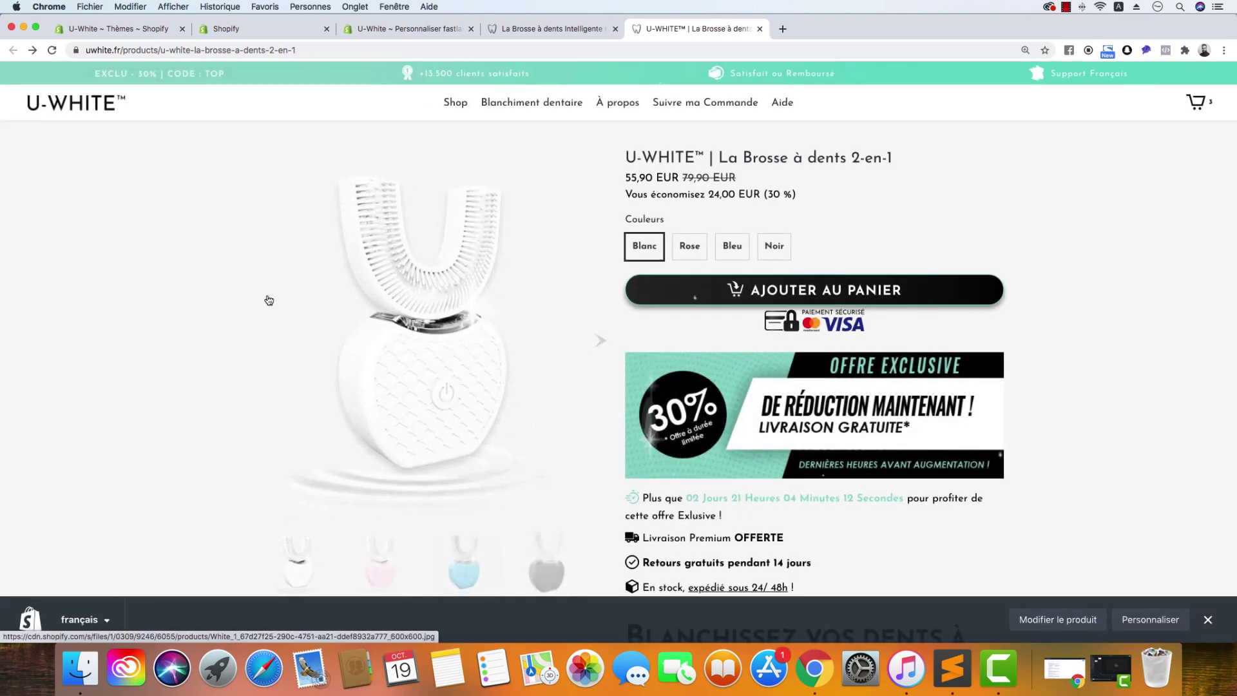
pyautogui.click(1208, 619)
pyautogui.scroll(-2, 165, 458)
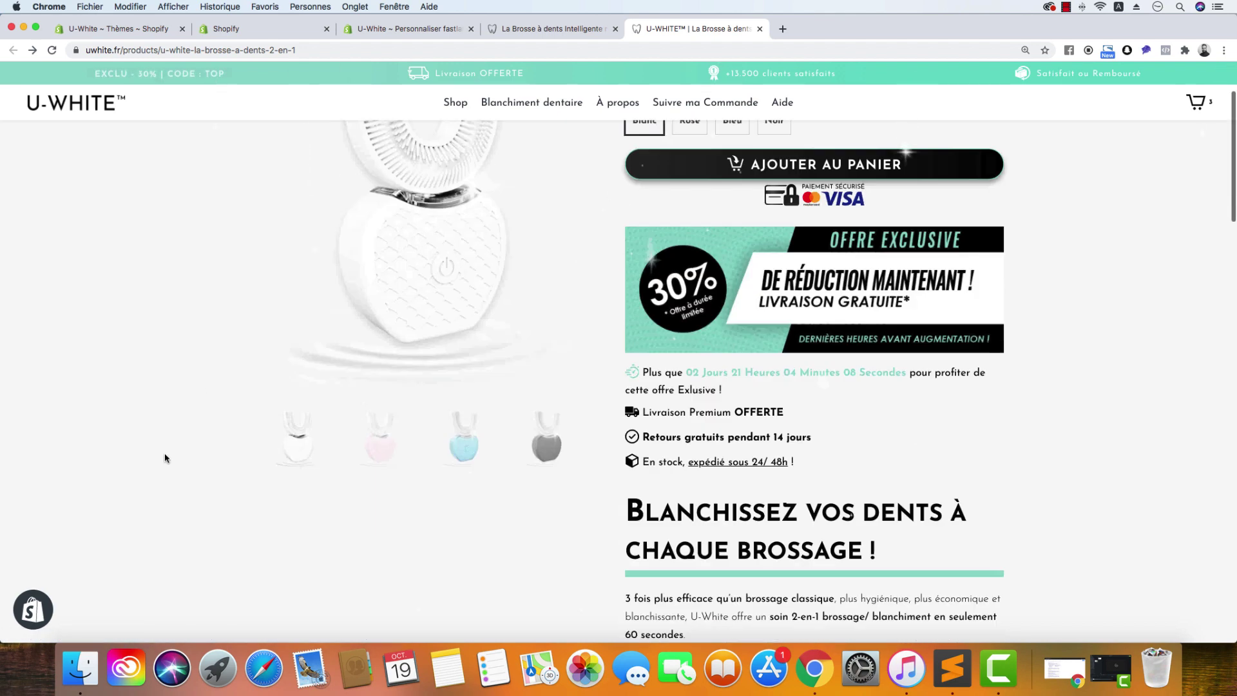
pyautogui.scroll(-10, 165, 458)
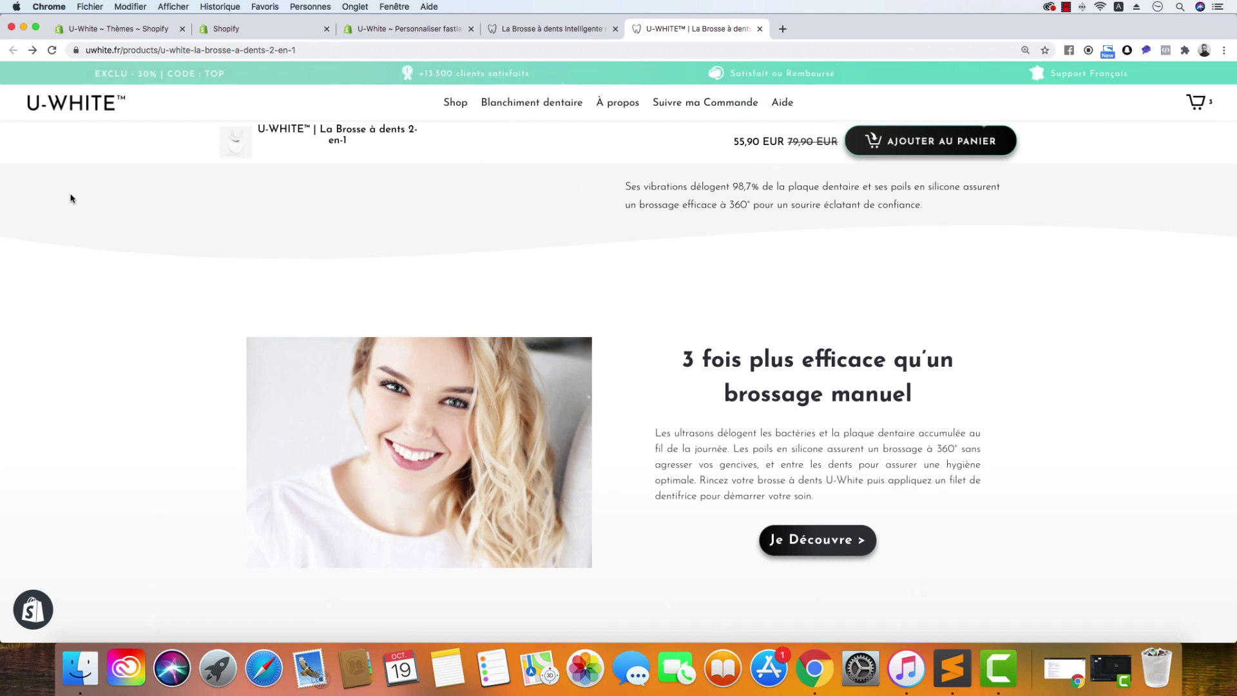
# Step: Reload the product page at the "3 fois plus efficace" section and watch the alternating image and text blocks appear
pyautogui.press('super+r')
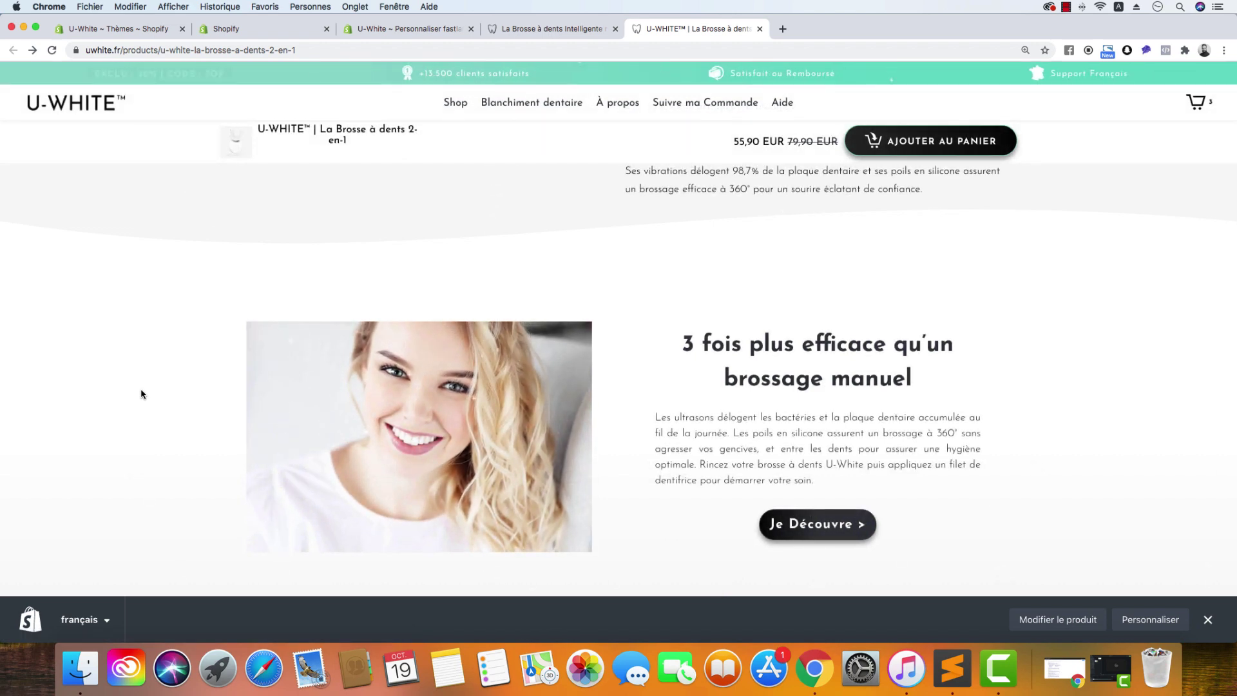
pyautogui.scroll(-5, 145, 391)
pyautogui.scroll(2, 149, 389)
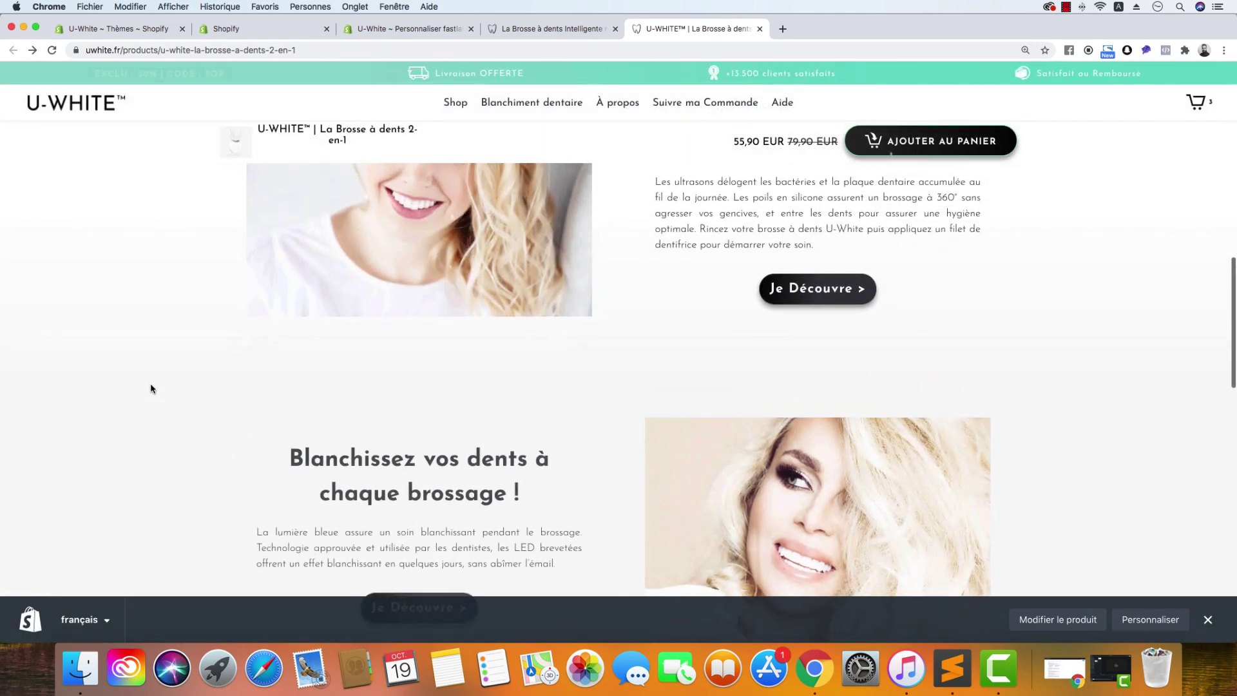
pyautogui.scroll(-6, 149, 386)
pyautogui.scroll(20, 149, 386)
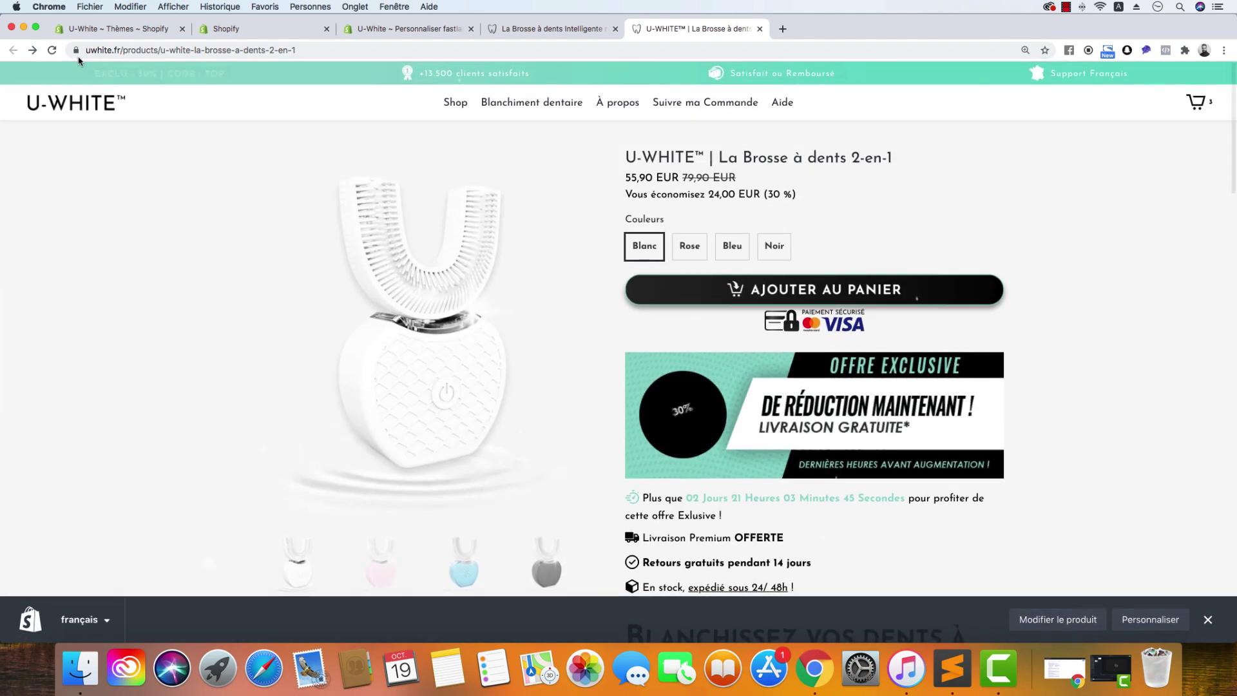
# Step: Reload the product page from its beginning and open the Brosses à dents Intelligente collection
pyautogui.click(51, 50)
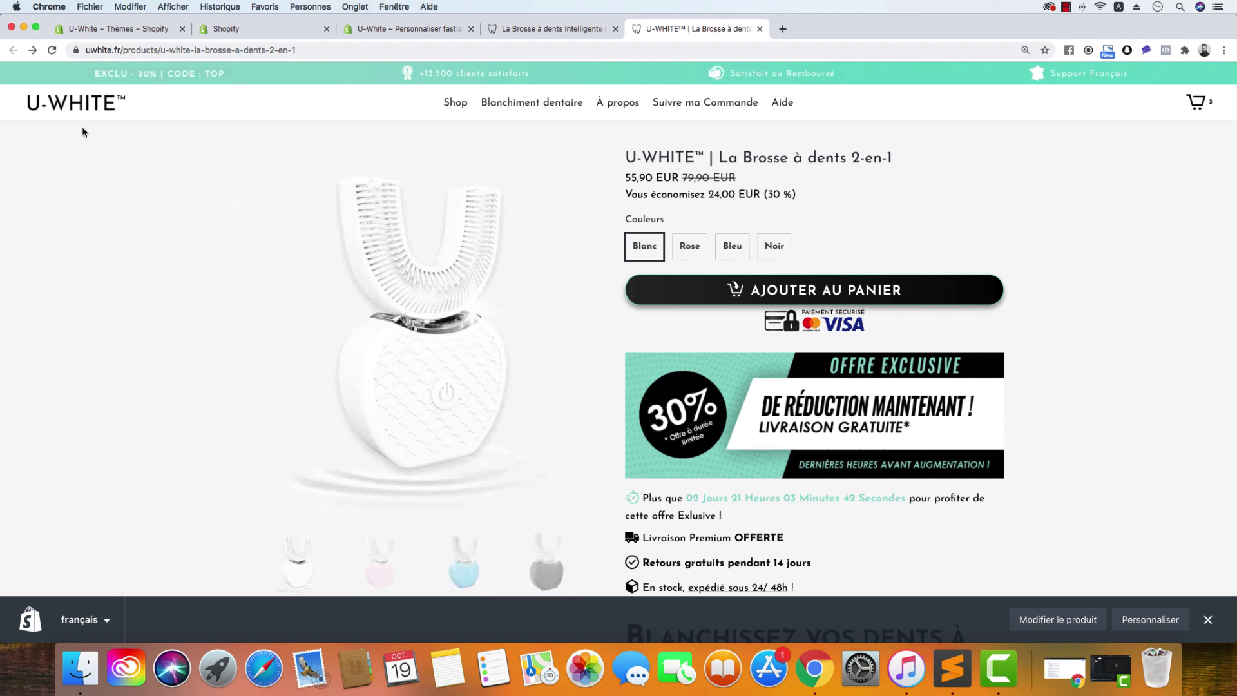
pyautogui.click(445, 129)
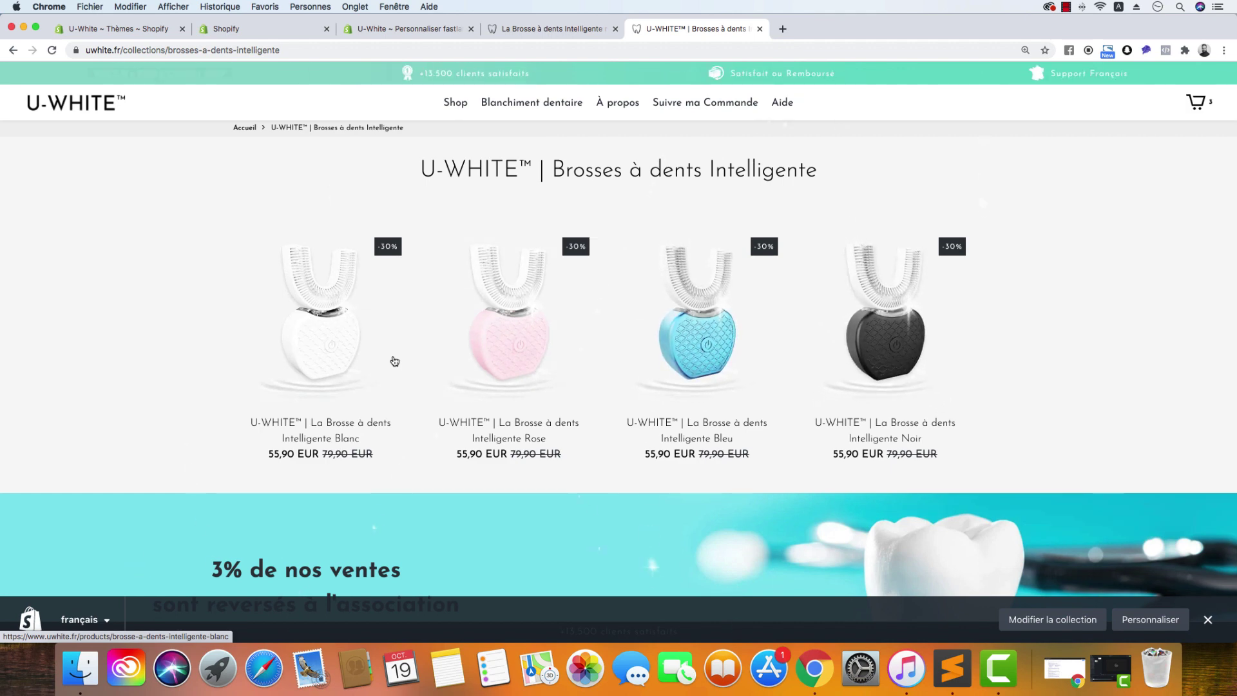
# Step: Switch to the Shopify theme editor and open the home page's Main image section at its animation settings
pyautogui.click(429, 32)
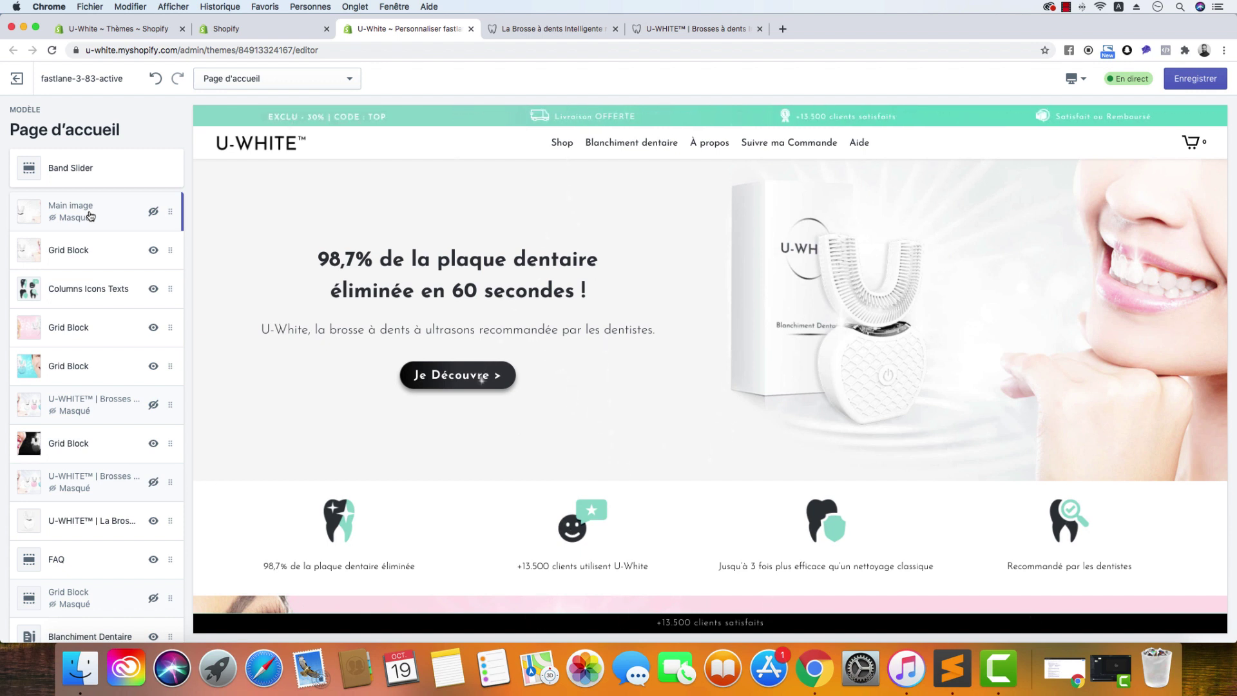
pyautogui.click(90, 215)
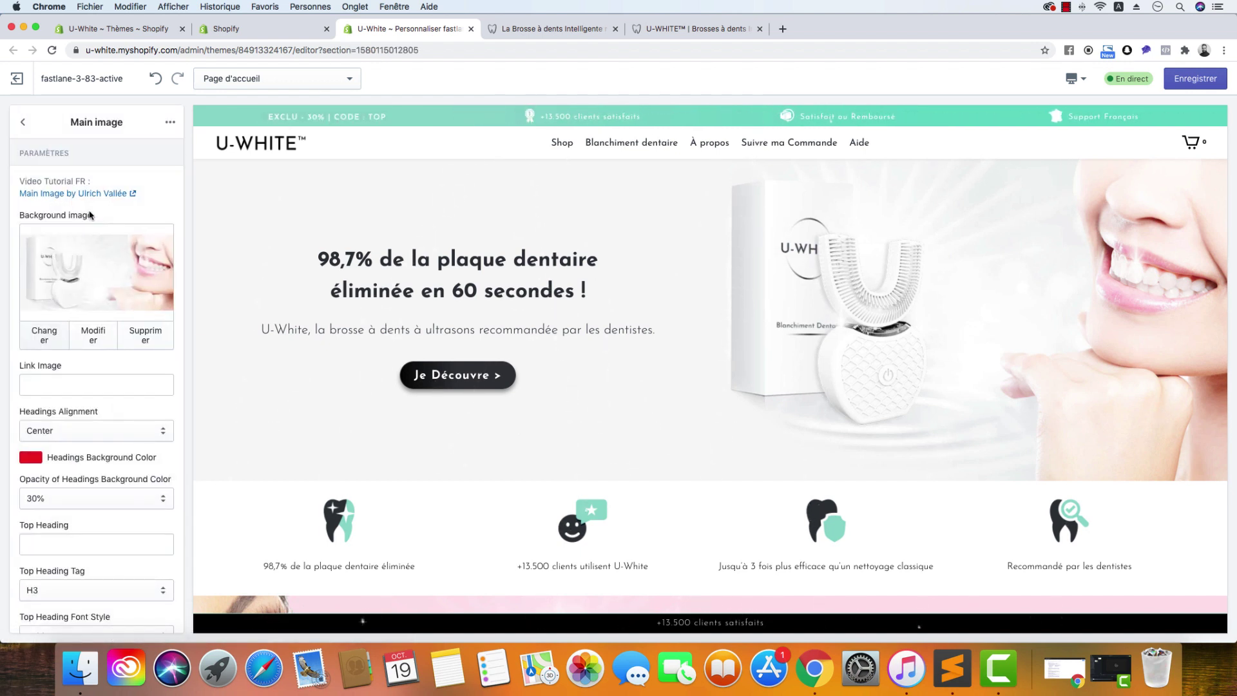
pyautogui.scroll(-15, 90, 216)
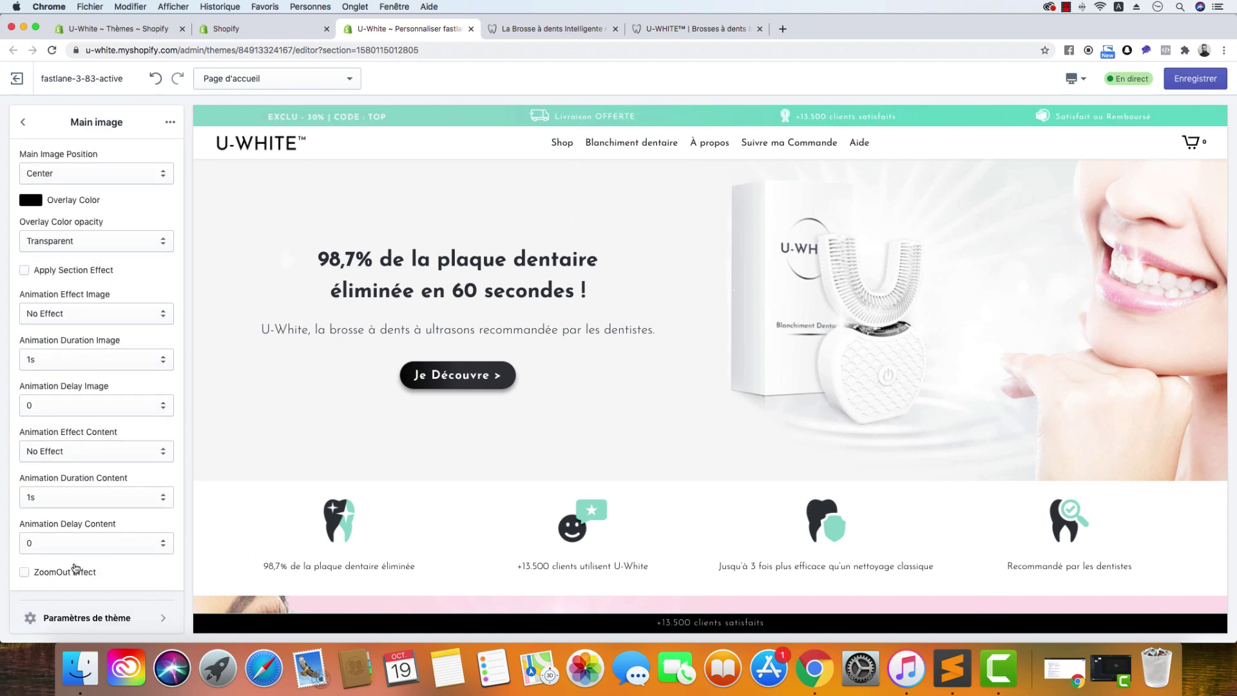
# Step: Turn the Main image section's ZoomOut Effect on and off again, and view the Animation Effect Image options
pyautogui.click(24, 573)
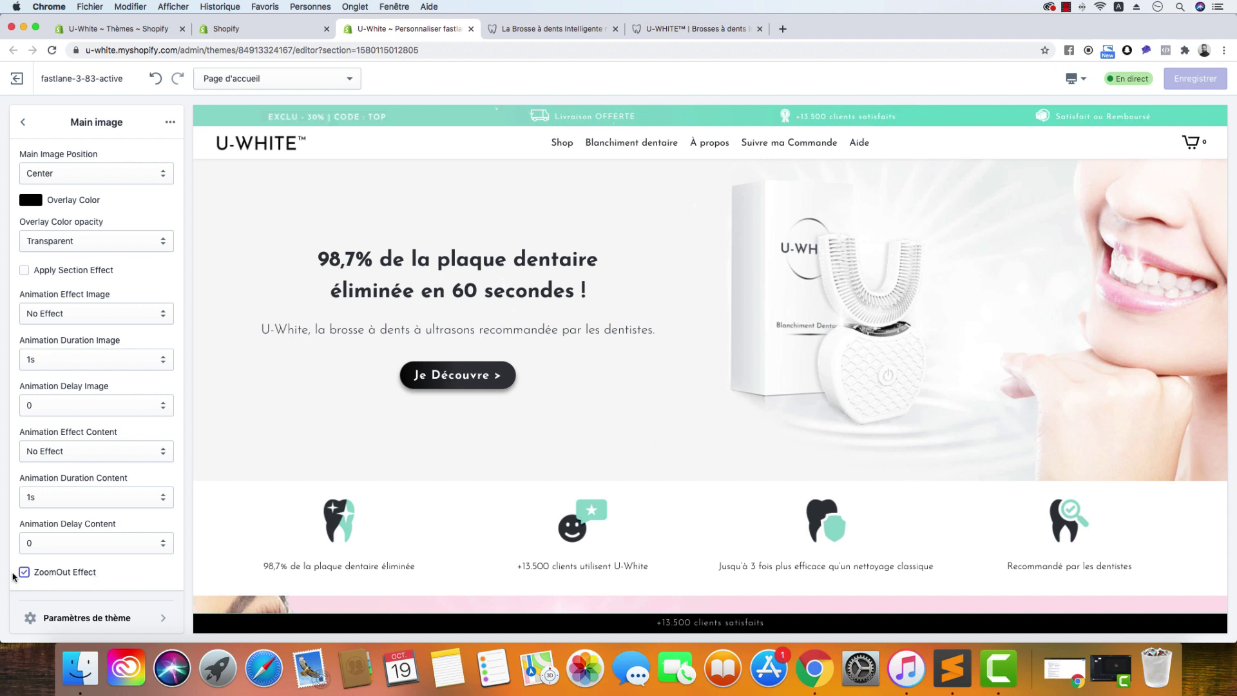
pyautogui.click(24, 572)
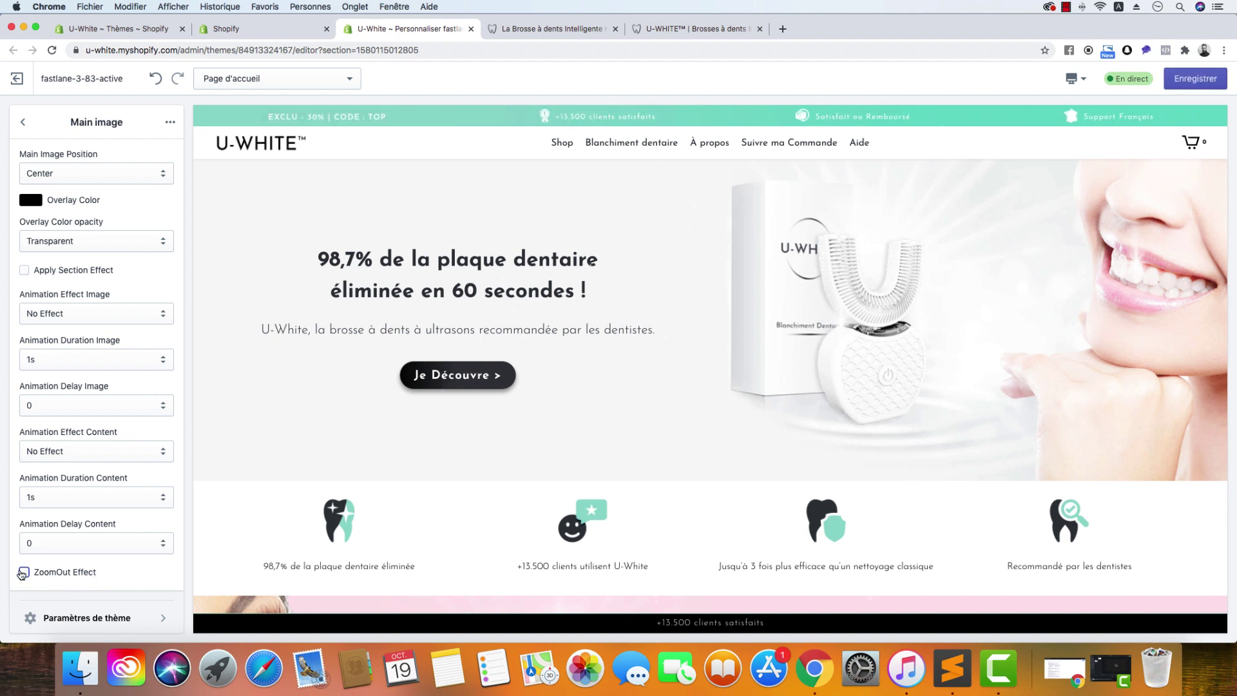
pyautogui.click(84, 317)
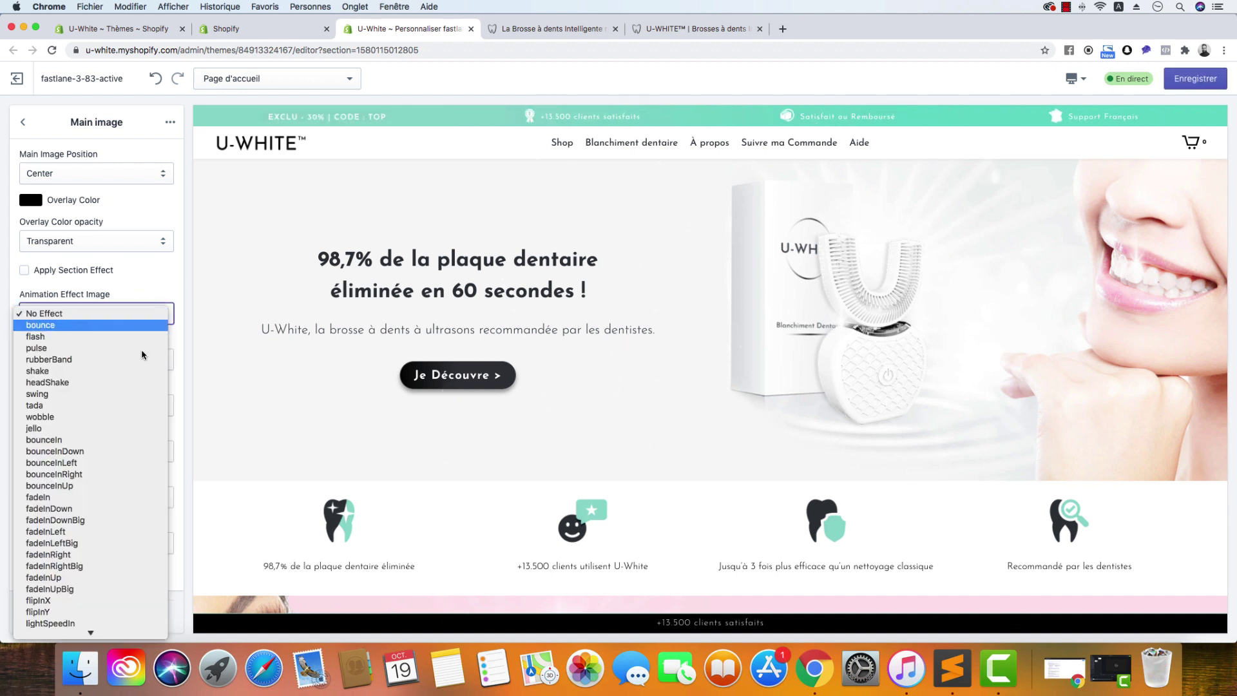
pyautogui.click(202, 241)
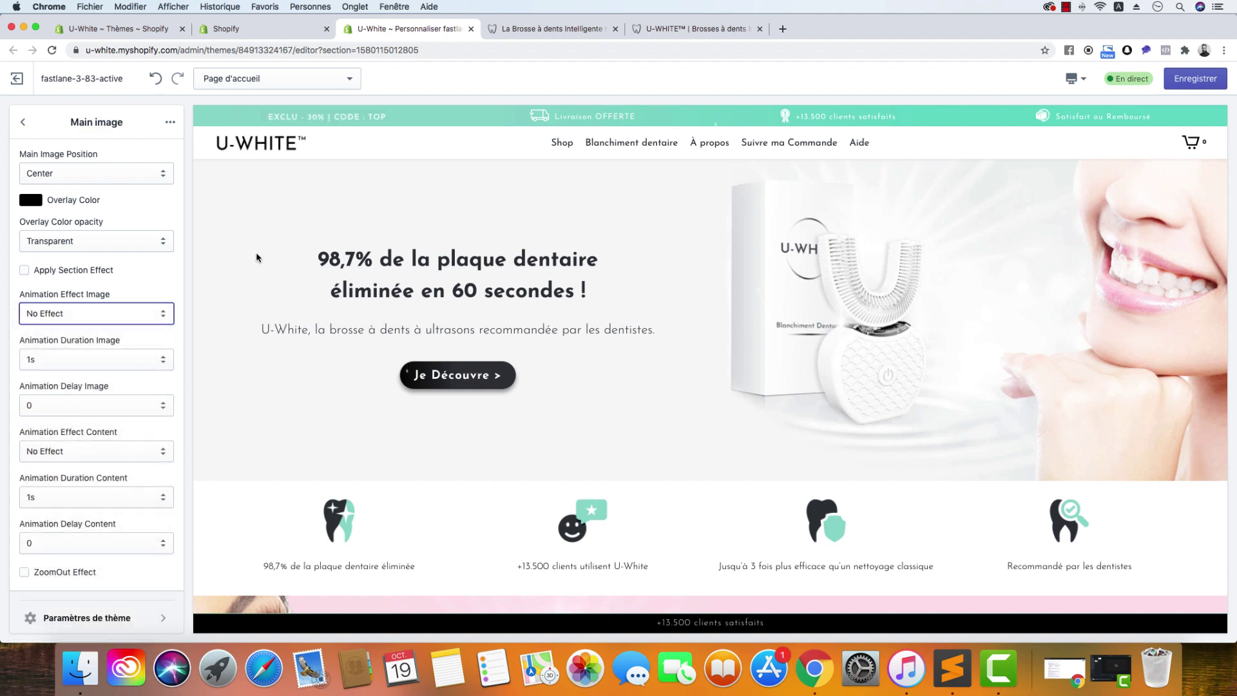
# Step: Switch to the storefront's blue toothbrush product page, reload it to watch the banner's effect, and dismiss the admin preview bar
pyautogui.click(557, 29)
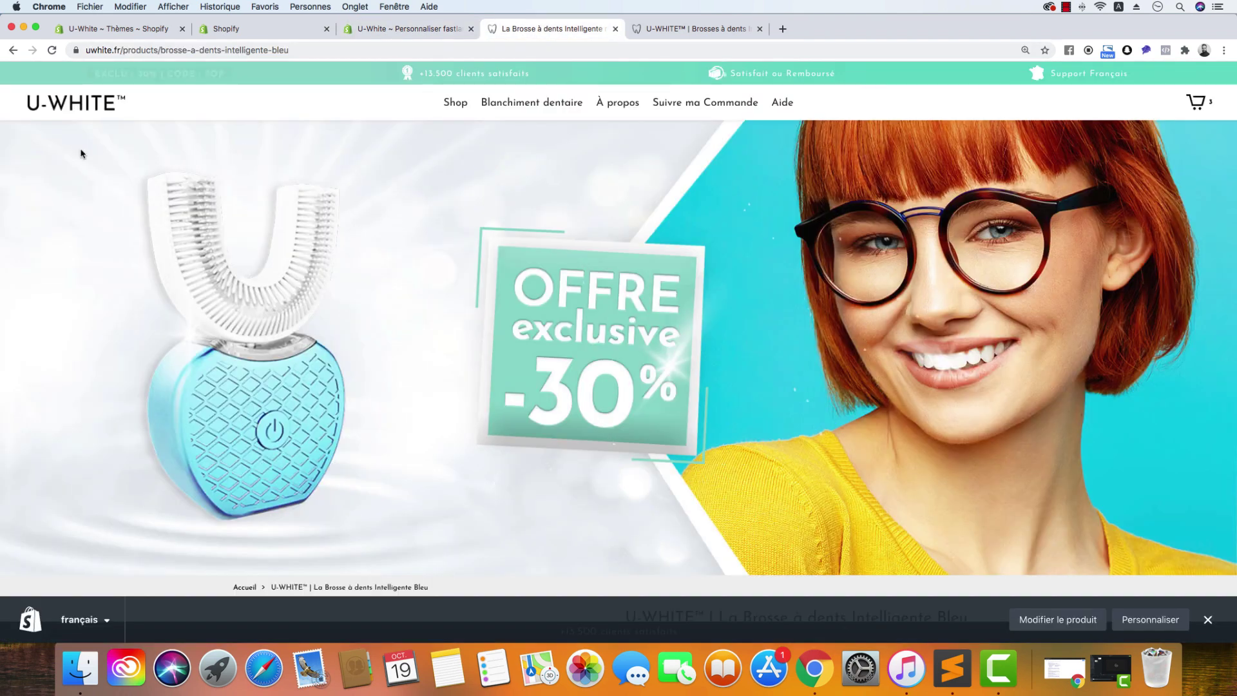
pyautogui.click(54, 50)
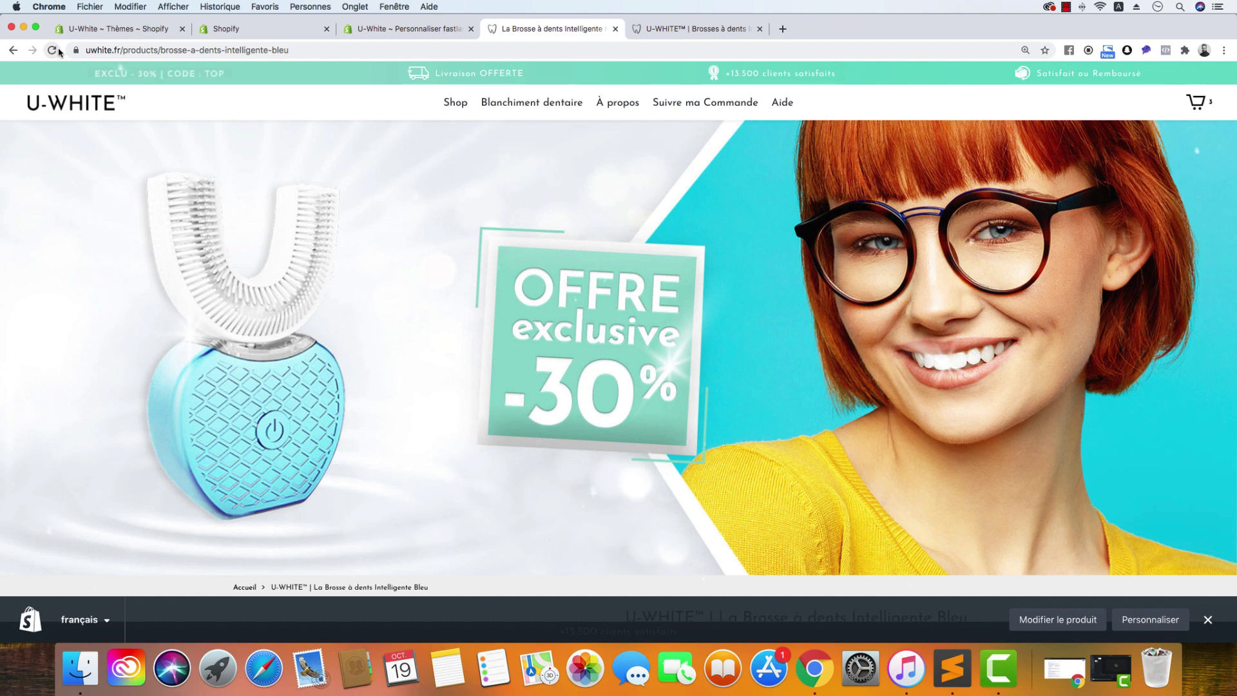
pyautogui.click(1200, 625)
# Step: Return to the theme editor and view the pink Grid Block section's settings, its Apply Section Effect option and its preview
pyautogui.click(386, 29)
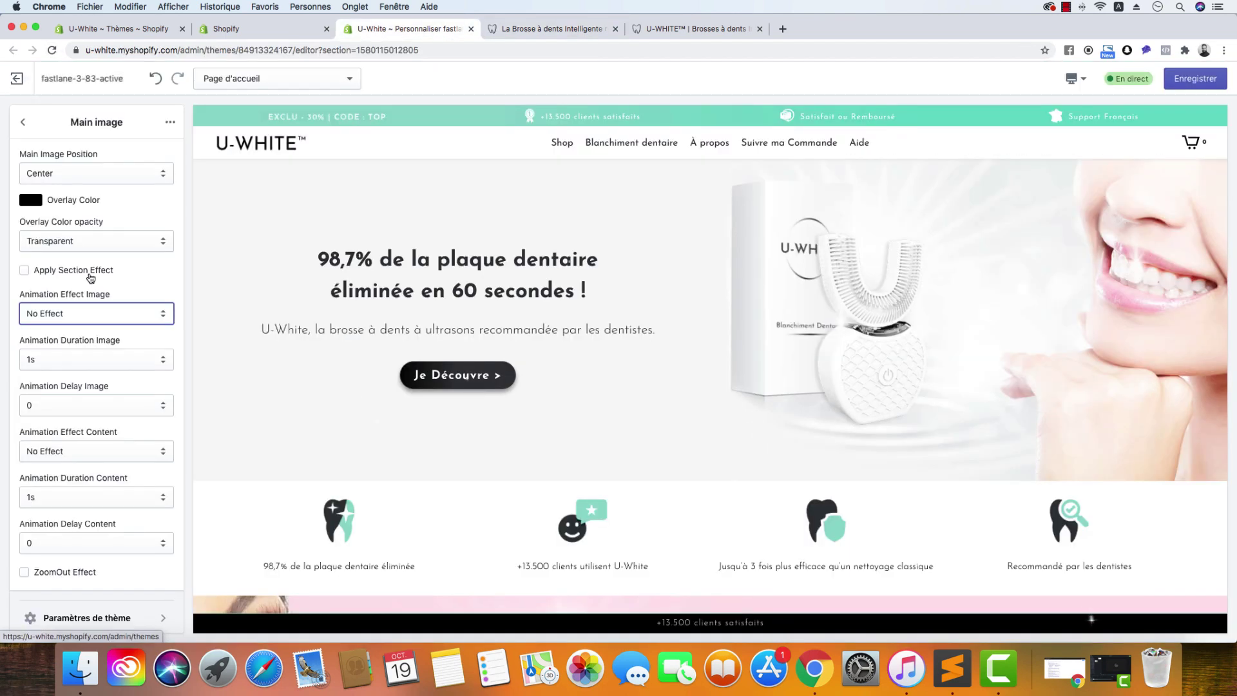
pyautogui.click(23, 123)
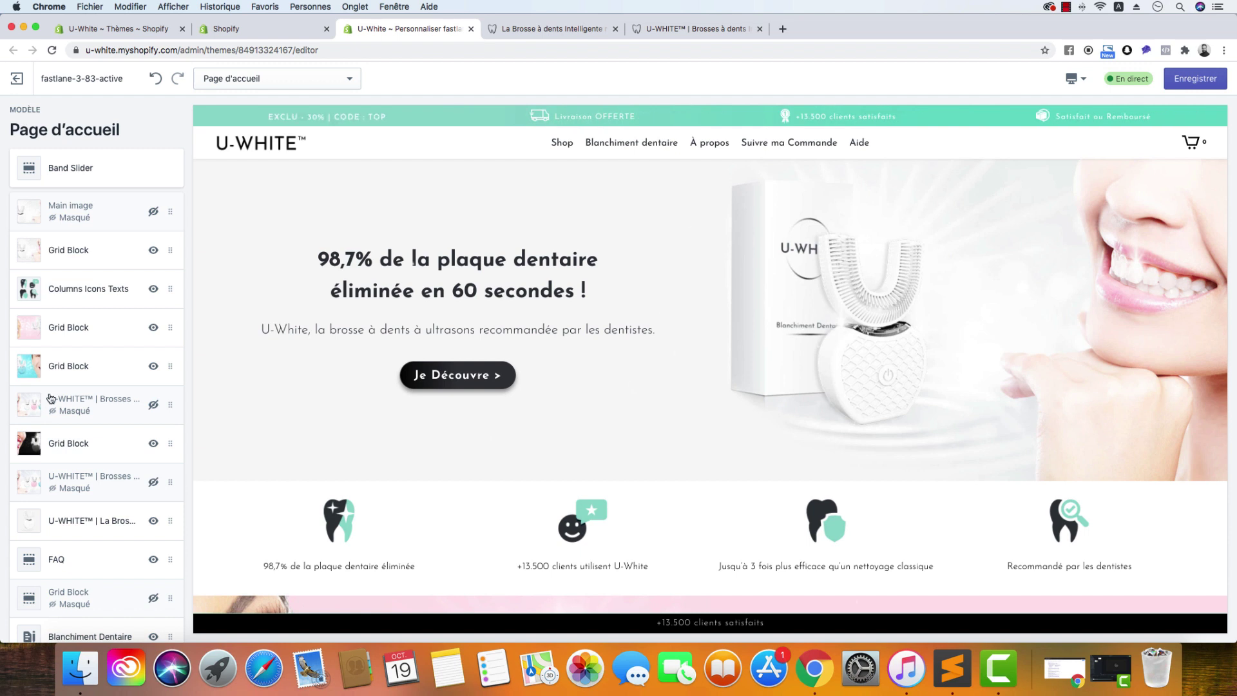
pyautogui.click(74, 338)
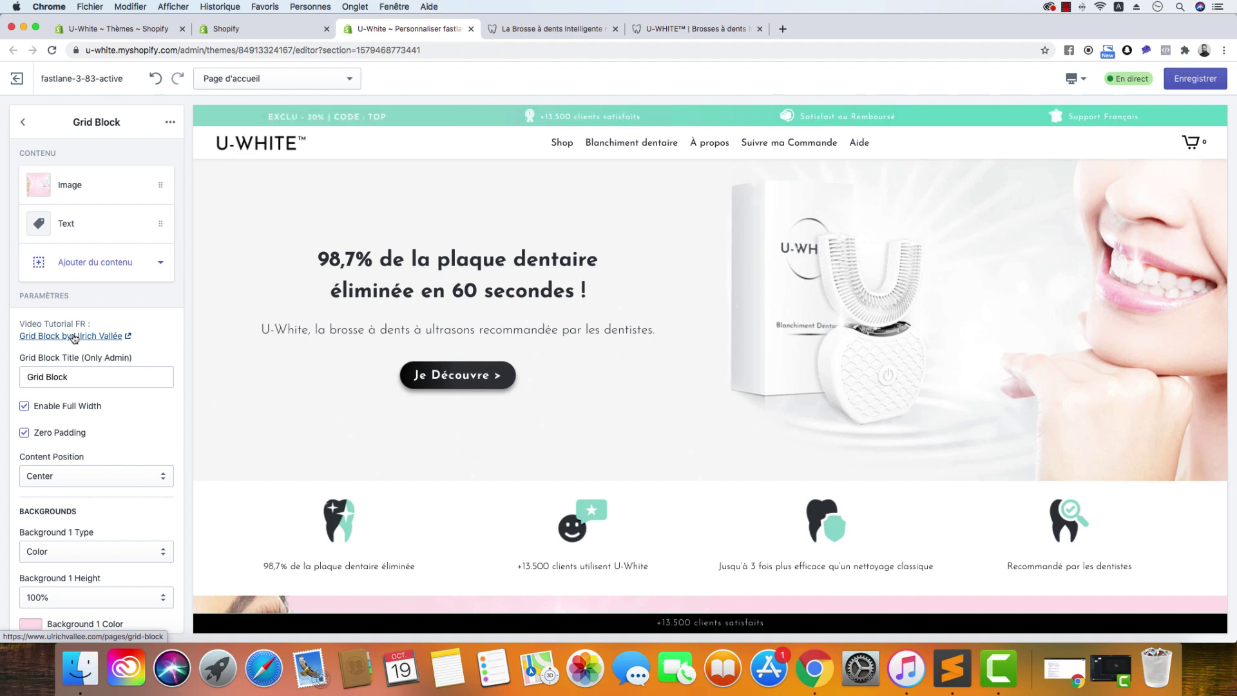
pyautogui.scroll(-15, 69, 353)
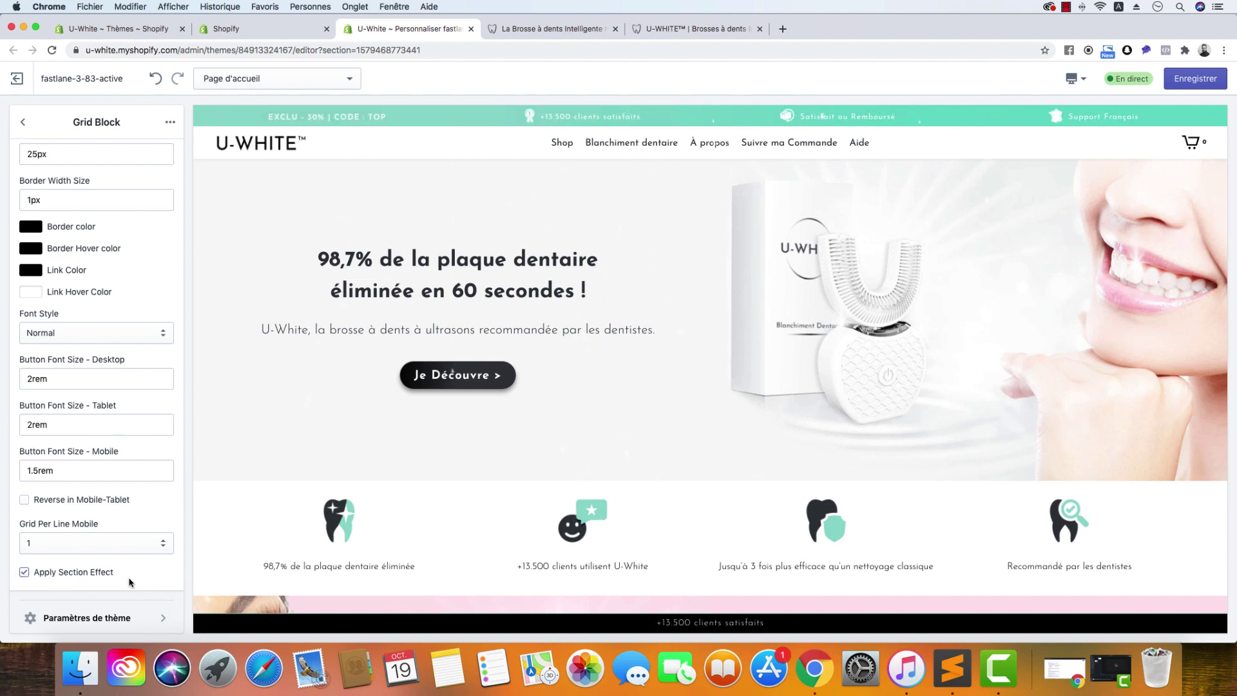
pyautogui.scroll(15, 128, 582)
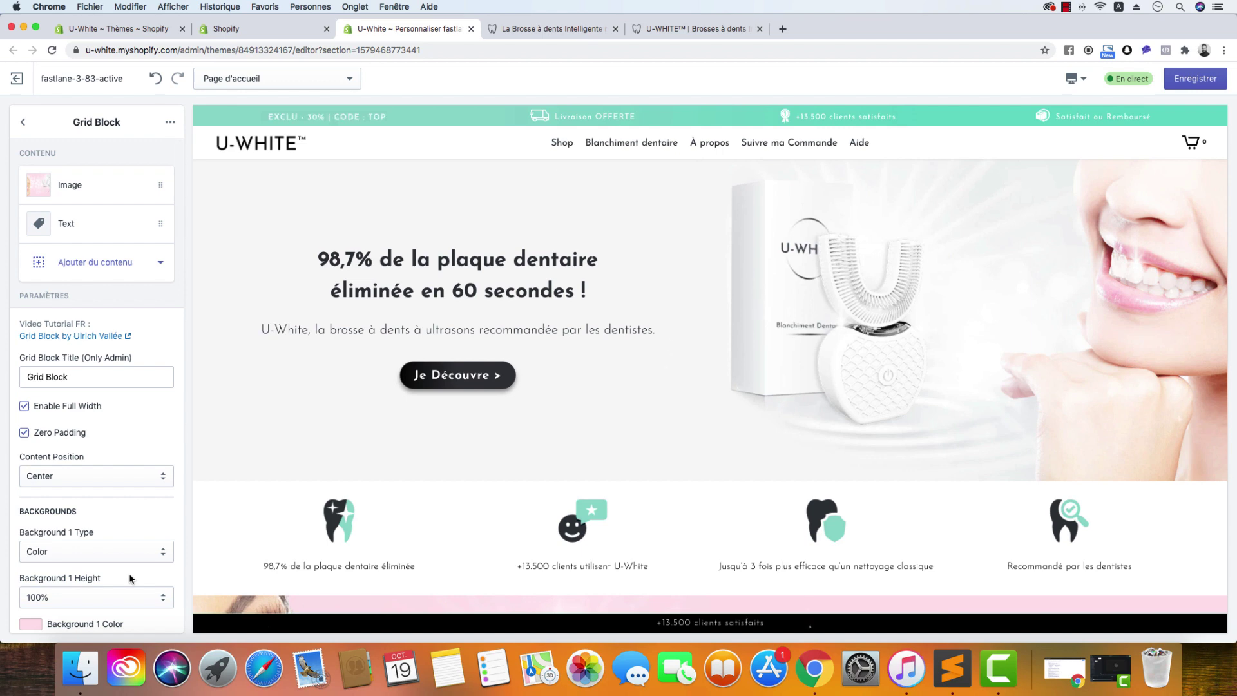
pyautogui.scroll(-5, 265, 384)
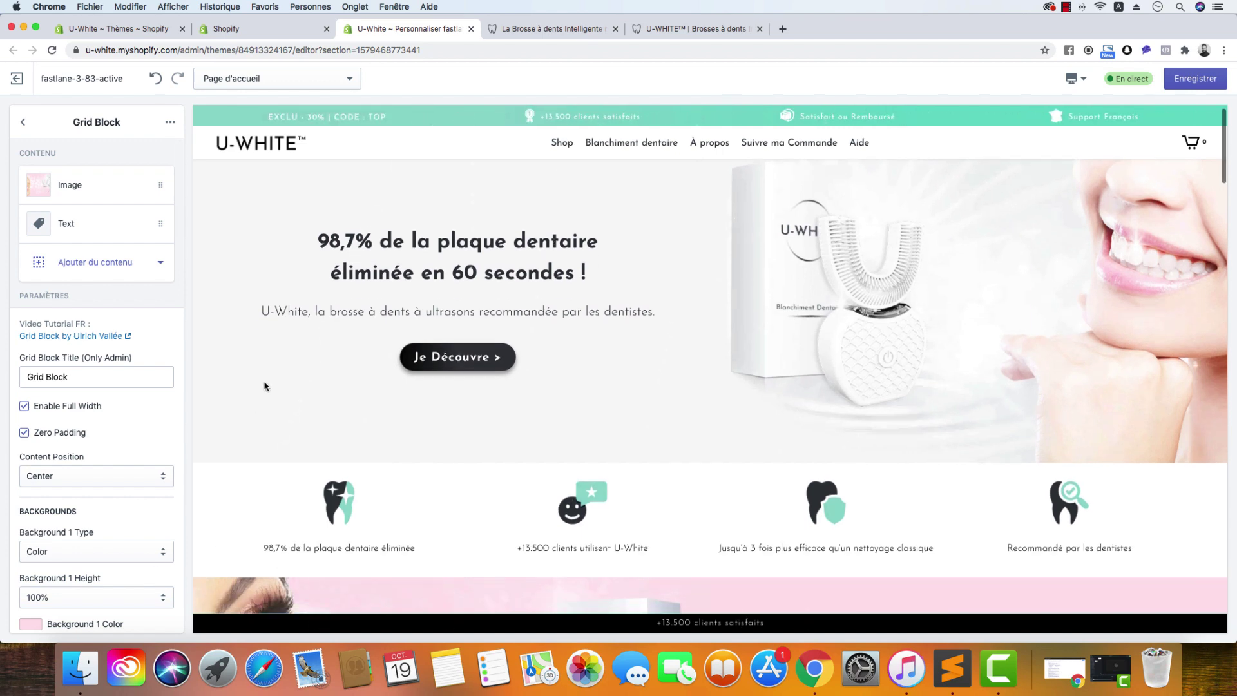
pyautogui.scroll(-4, 272, 383)
pyautogui.scroll(1, 271, 382)
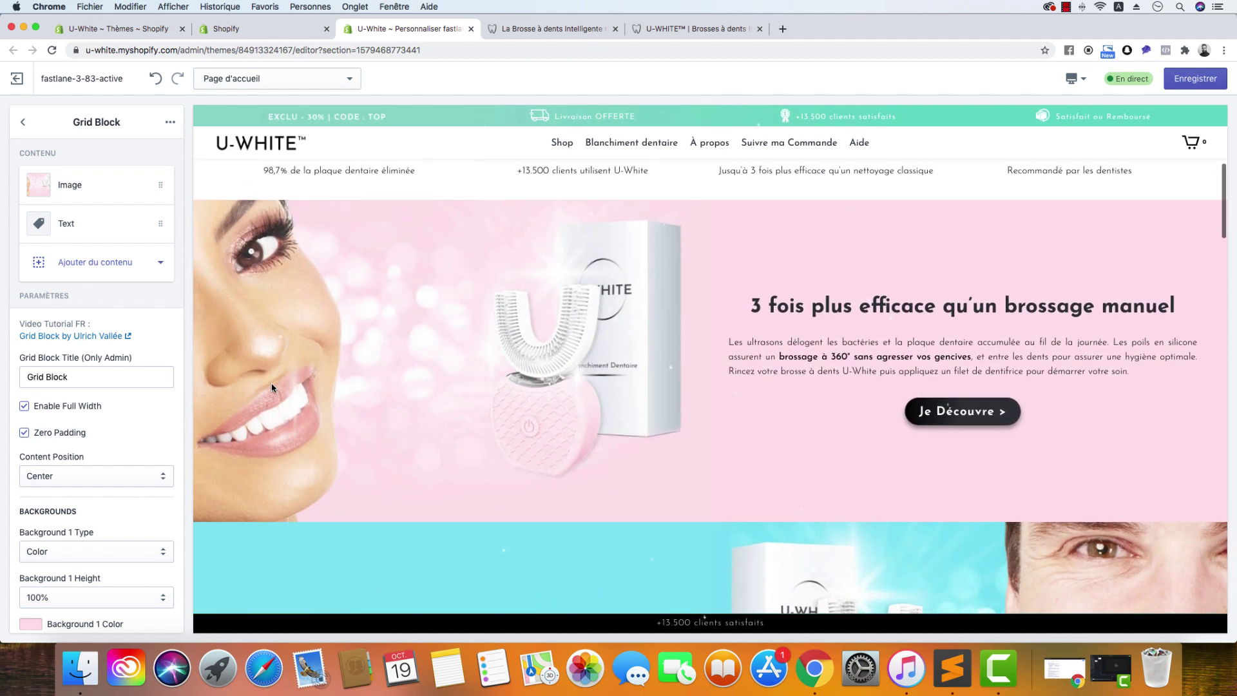
# Step: Turn off the ZoomOut Effect on the pink Grid Block's Image block and return to the home page's section list
pyautogui.click(70, 187)
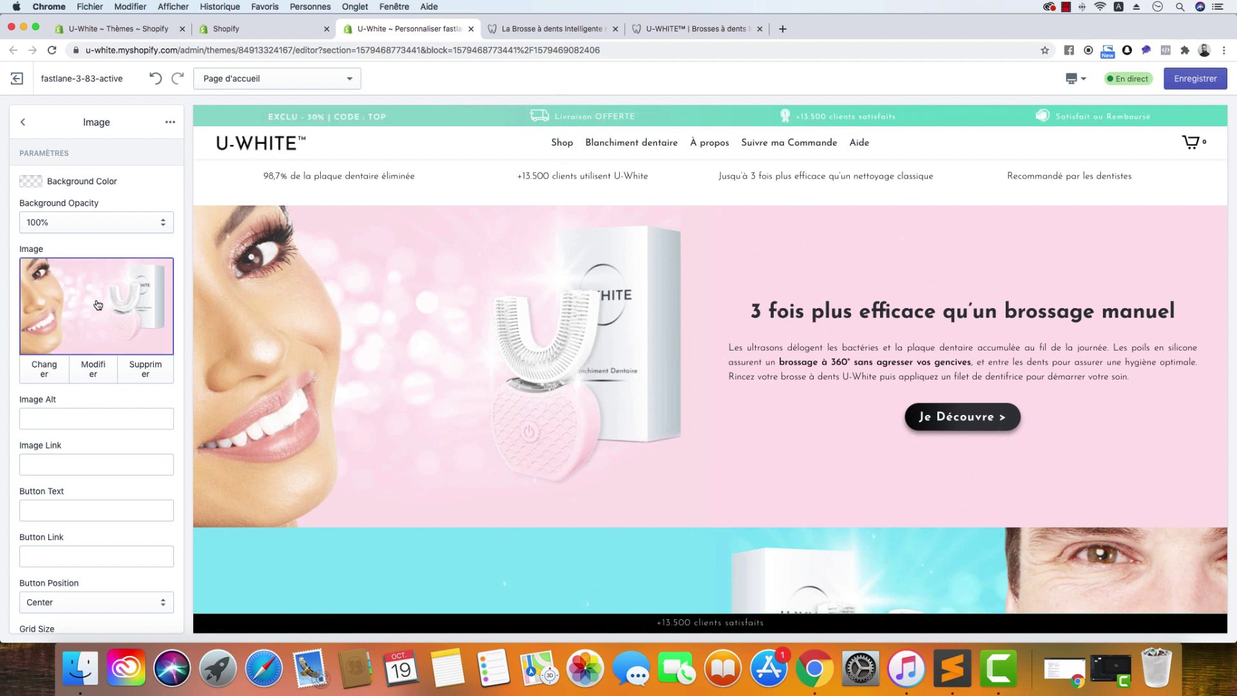
pyautogui.scroll(-10, 95, 306)
pyautogui.scroll(-8, 94, 306)
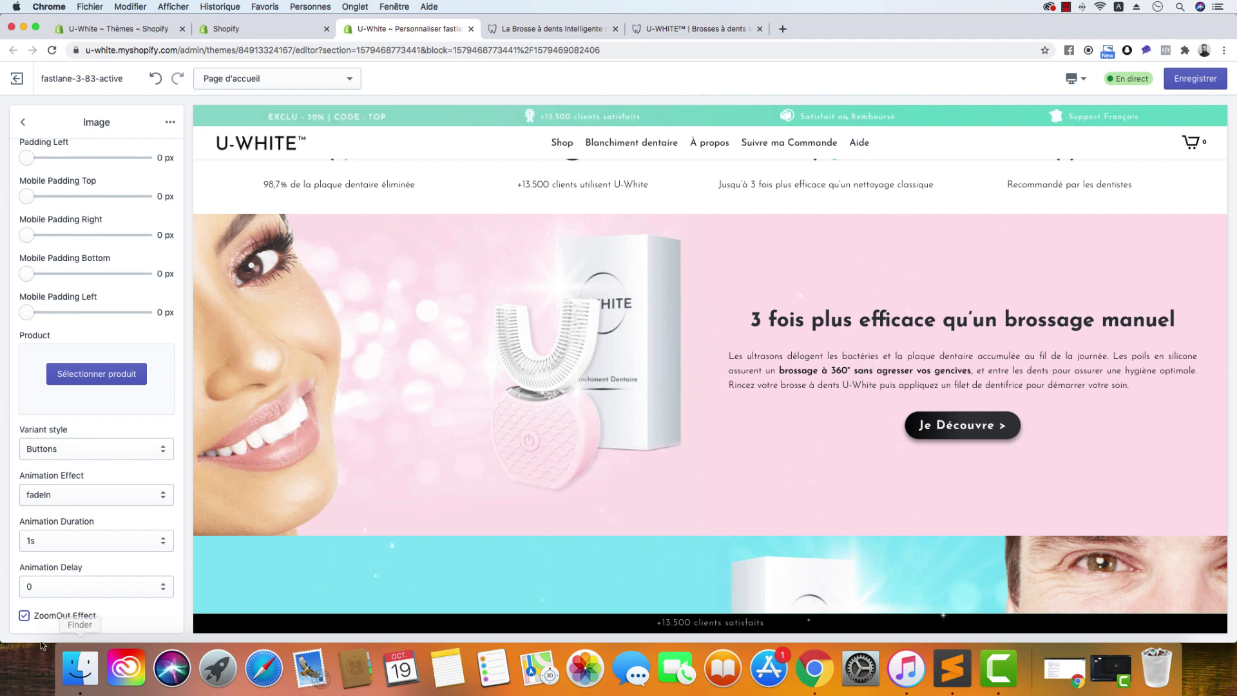
pyautogui.click(24, 616)
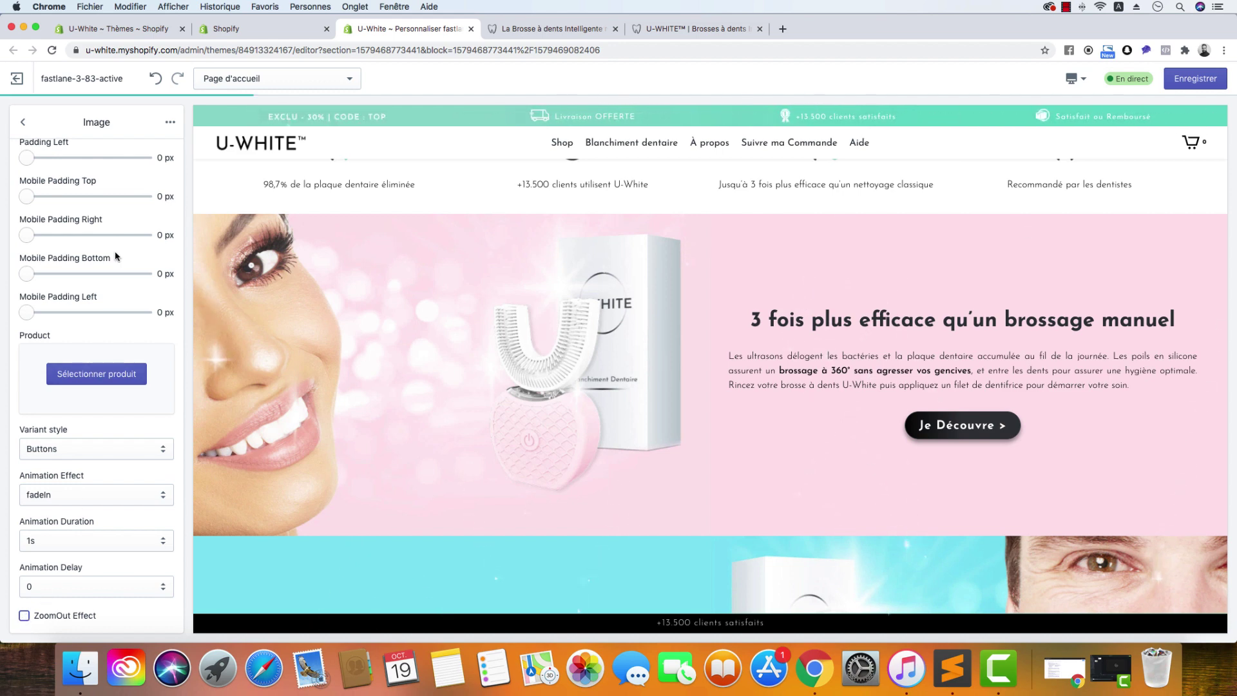
pyautogui.click(21, 123)
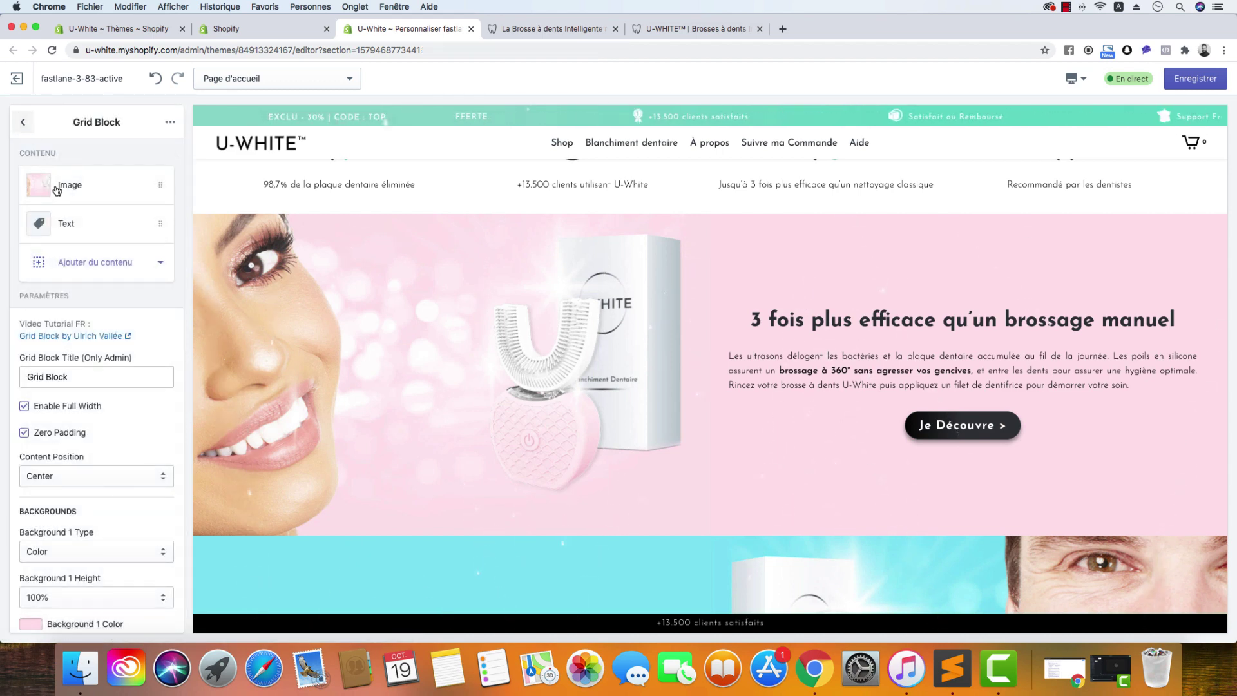
pyautogui.click(20, 121)
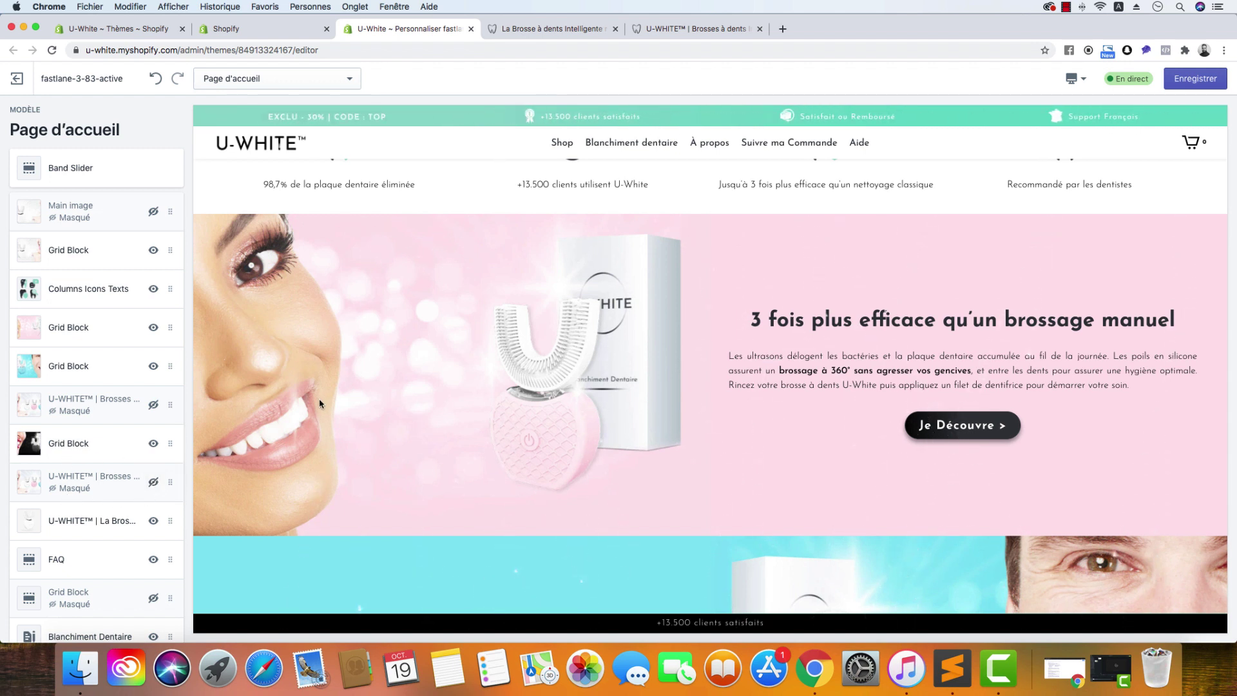
# Step: Show the hidden U-WHITE Brosses à dents collection section above the black Grid Block and enable its full width
pyautogui.scroll(-20, 320, 403)
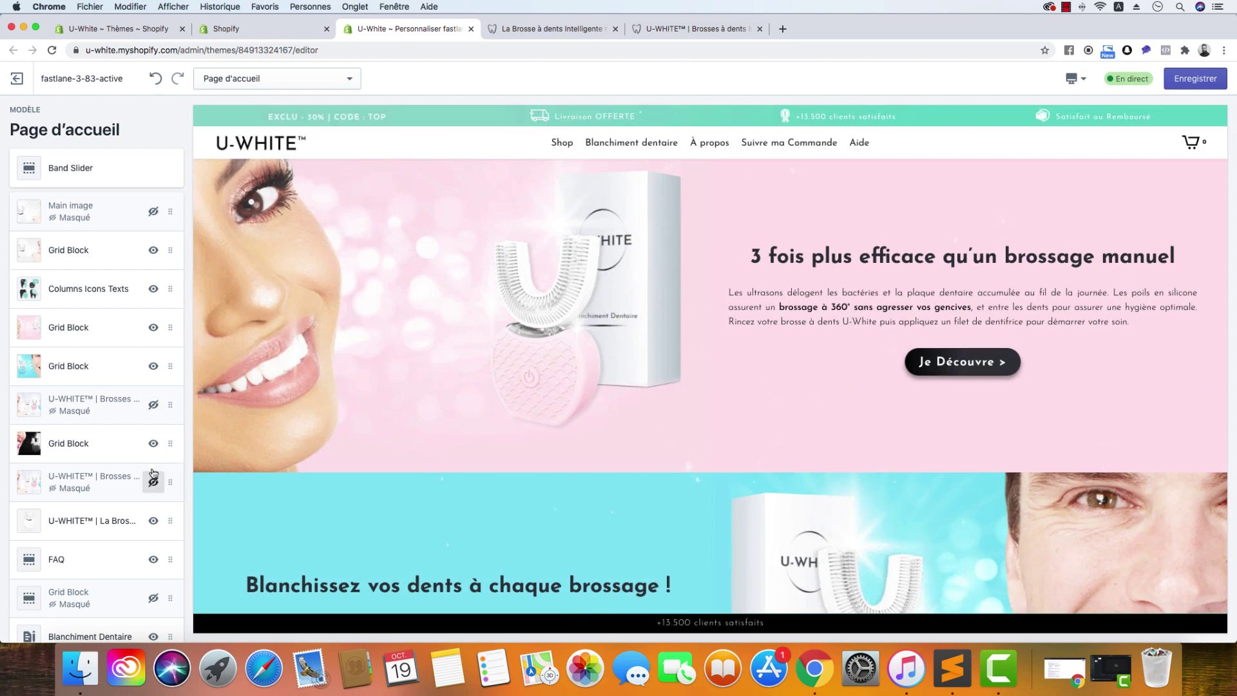
pyautogui.click(153, 405)
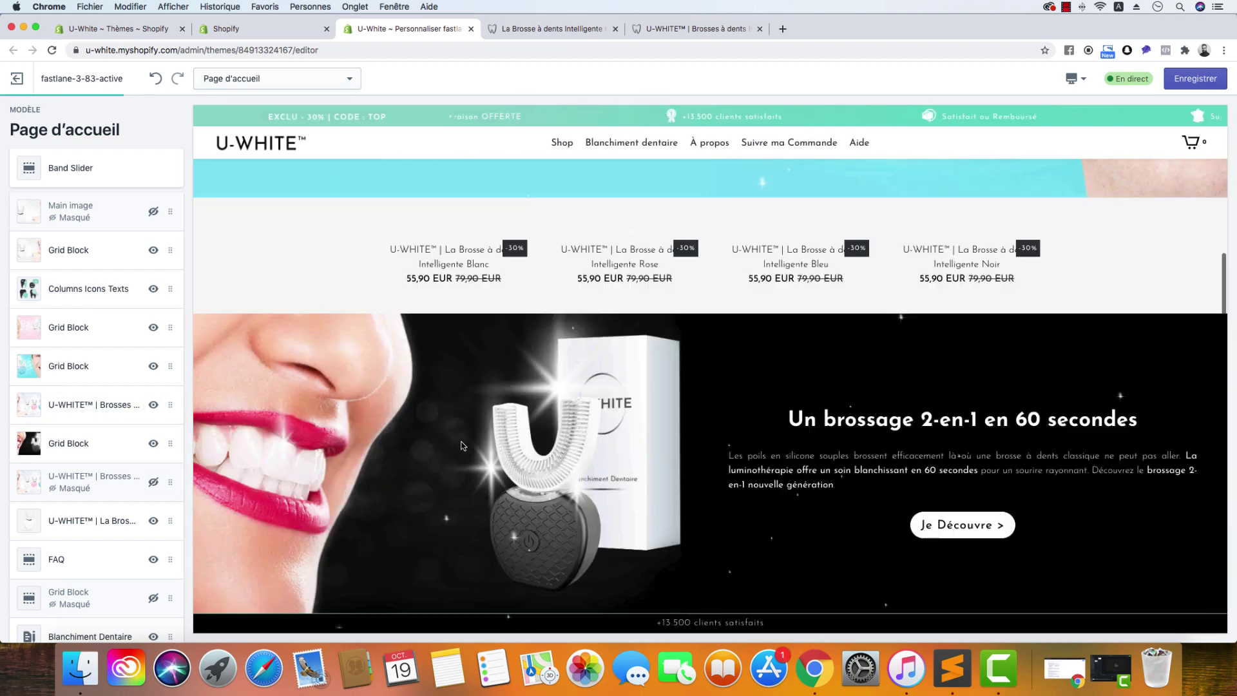
pyautogui.scroll(2, 461, 444)
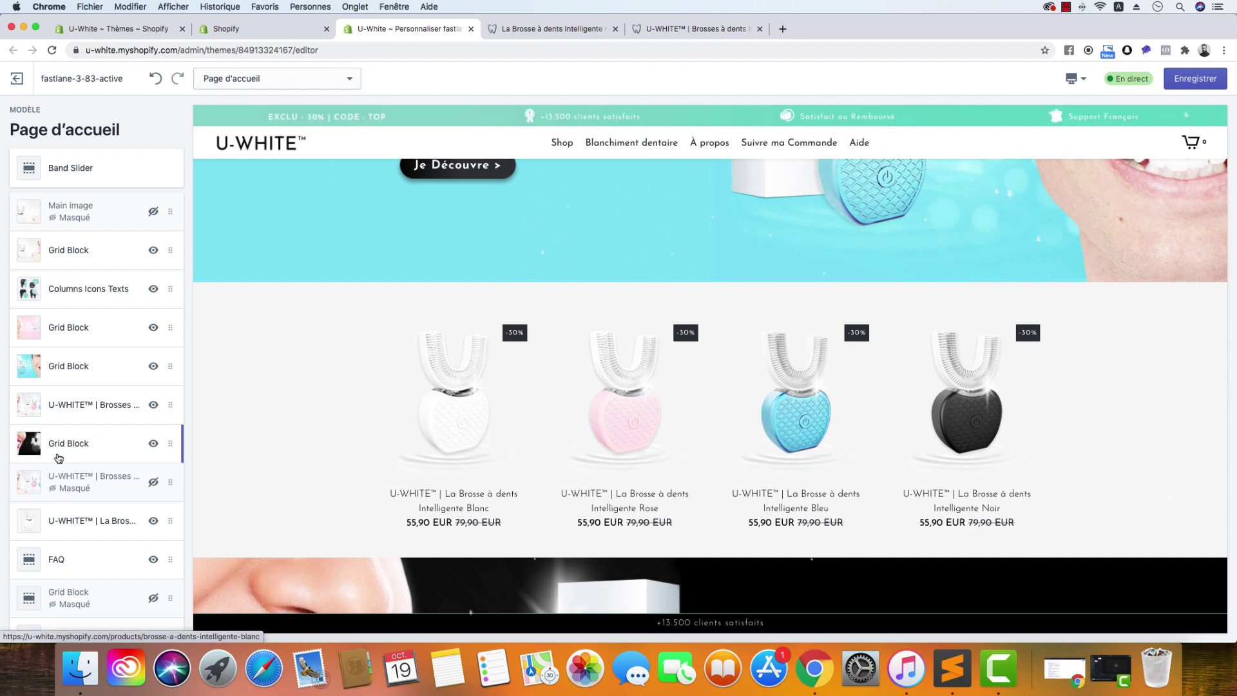
pyautogui.click(83, 405)
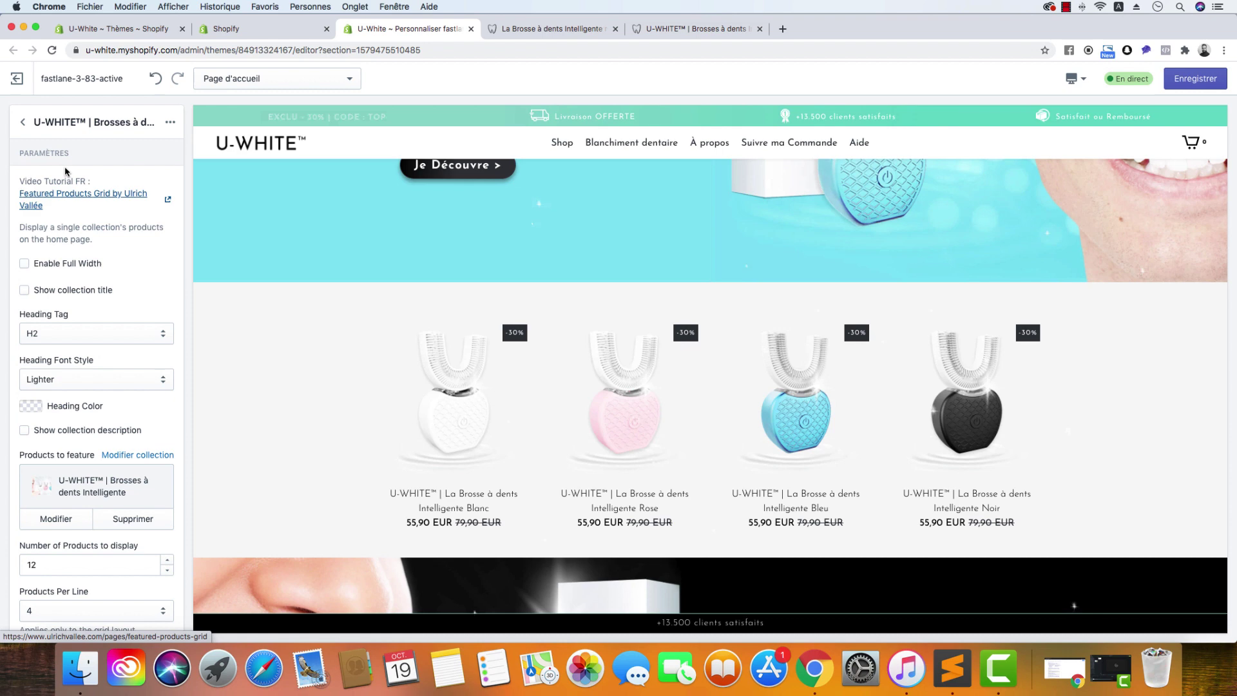
pyautogui.click(26, 264)
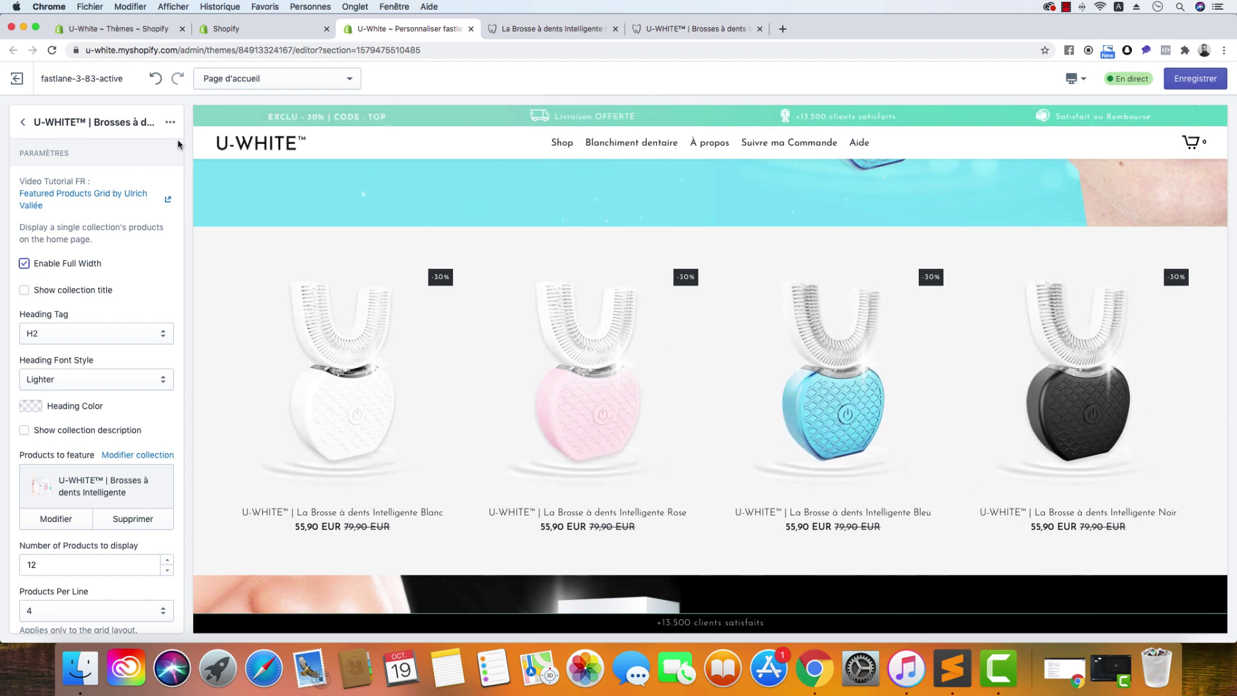
pyautogui.click(22, 122)
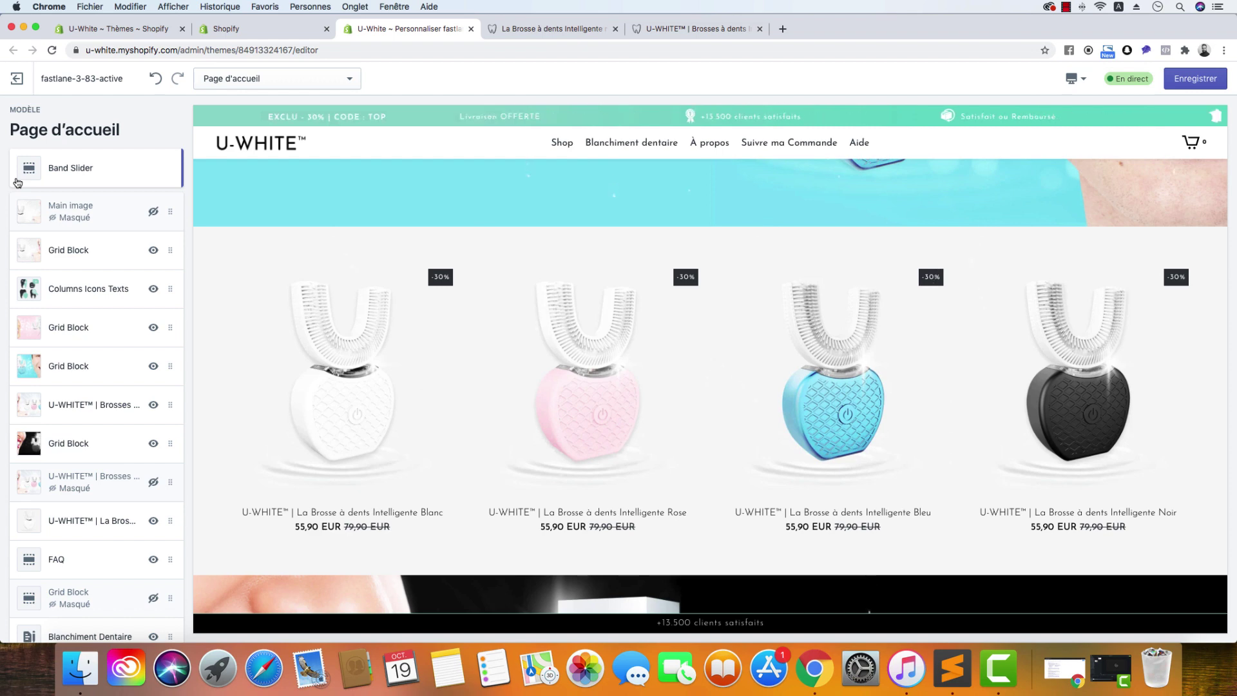
# Step: On the storefront, open the Shop collection and the white toothbrush's product page, and watch the "Découvrez d'autres produits" items appear
pyautogui.click(546, 29)
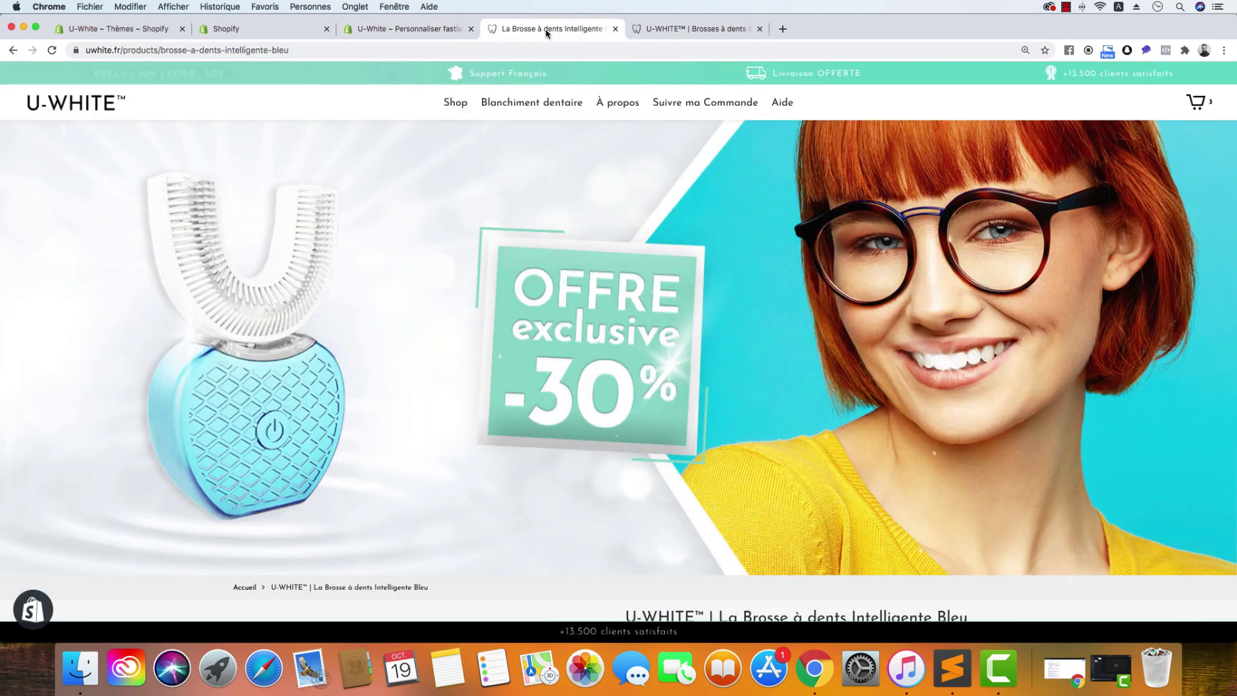
pyautogui.click(458, 103)
pyautogui.scroll(-6, 339, 288)
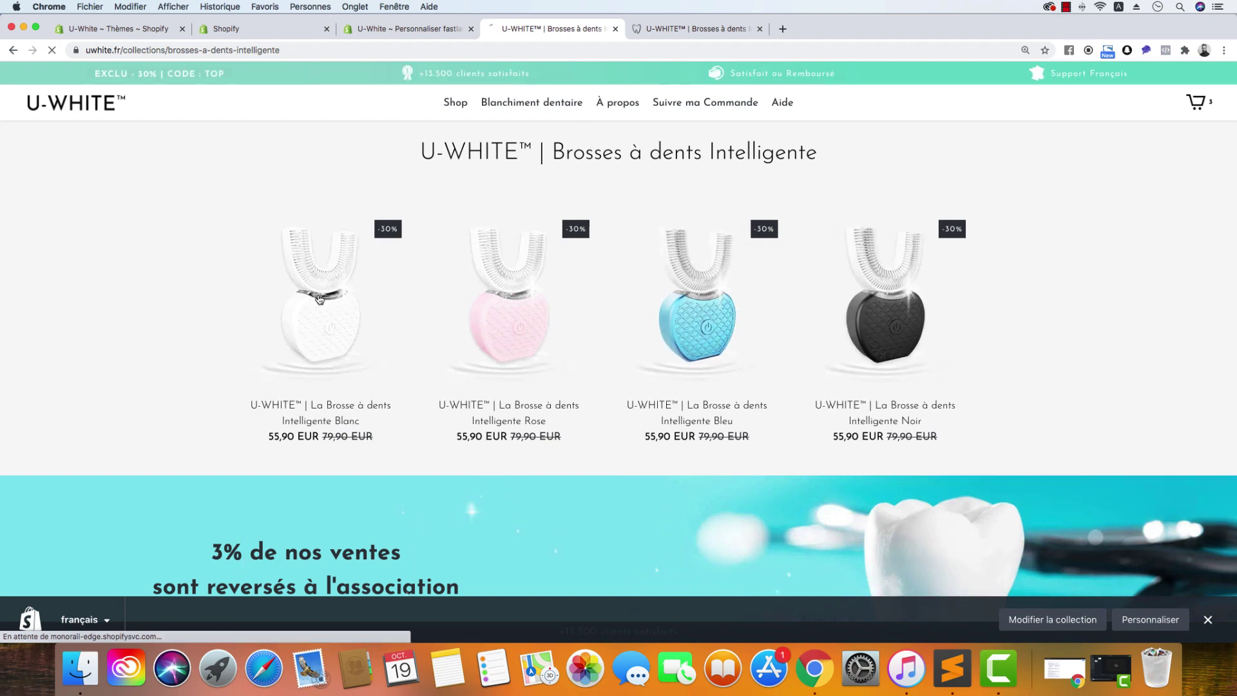
pyautogui.click(334, 329)
pyautogui.scroll(-10, 335, 331)
pyautogui.scroll(-6, 337, 331)
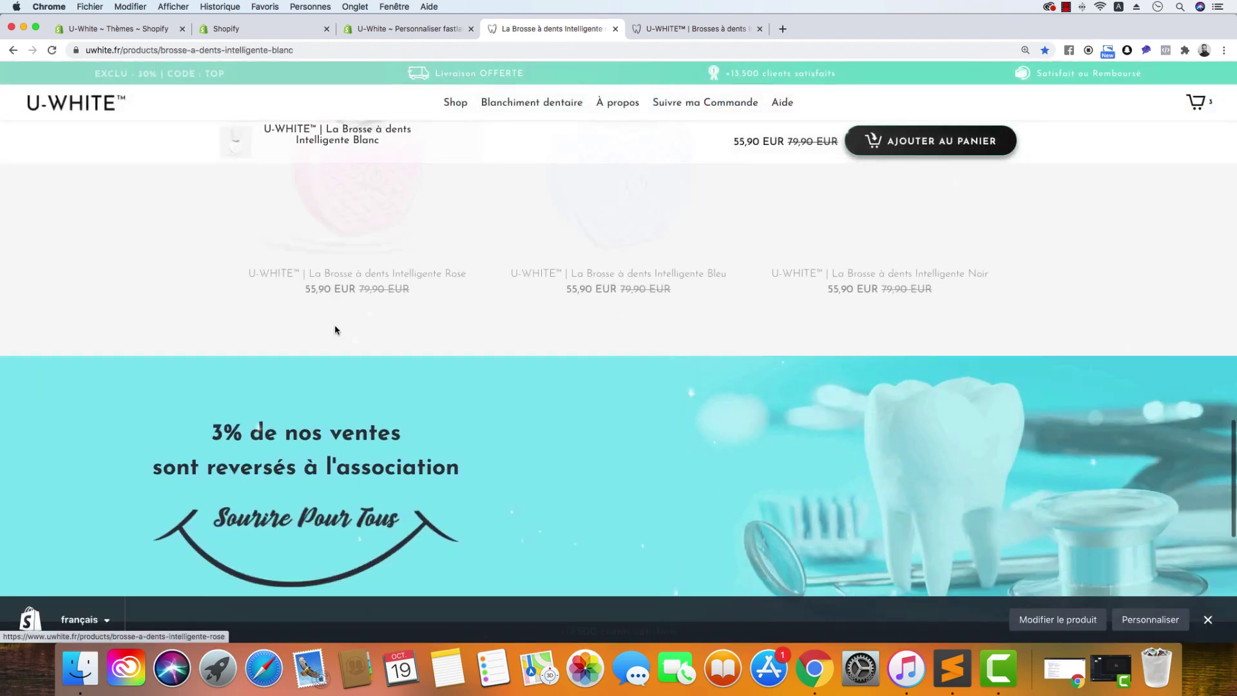
pyautogui.scroll(5, 336, 331)
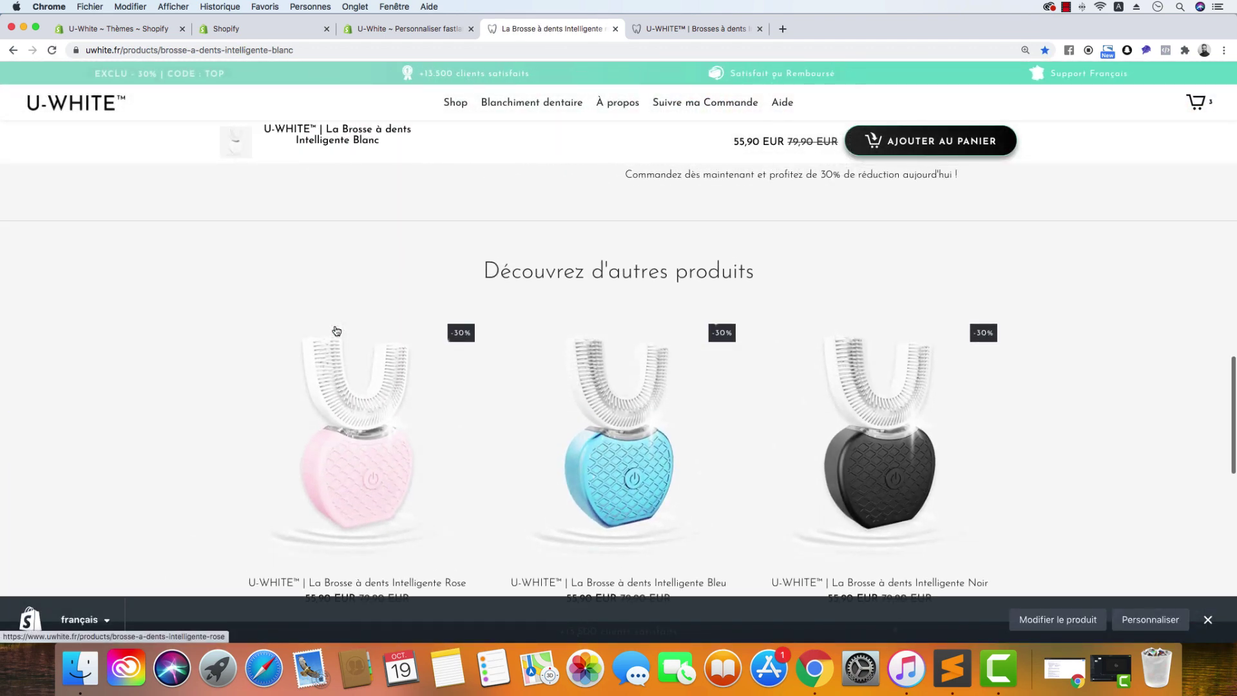
pyautogui.scroll(1, 336, 332)
# Step: Back in the theme editor, open the theme's Effects settings and view the Product Item animation effects, keeping zoomOut selected
pyautogui.press('super+alt+Left')
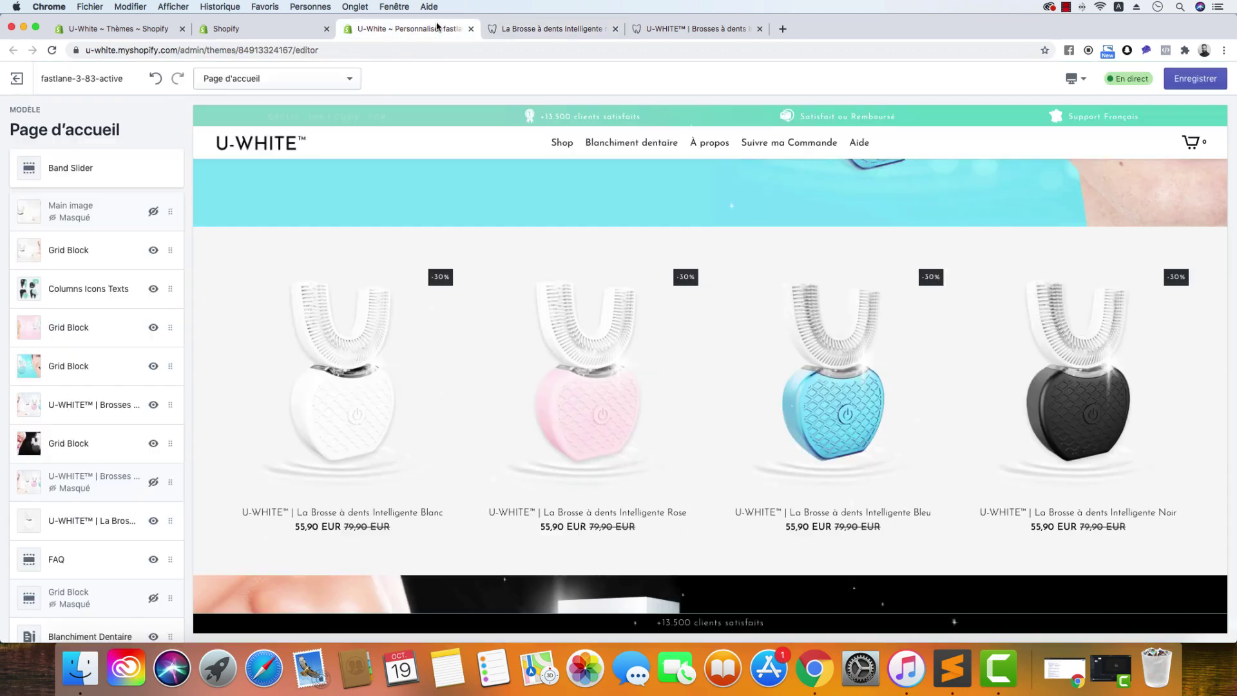
pyautogui.scroll(-5, 55, 291)
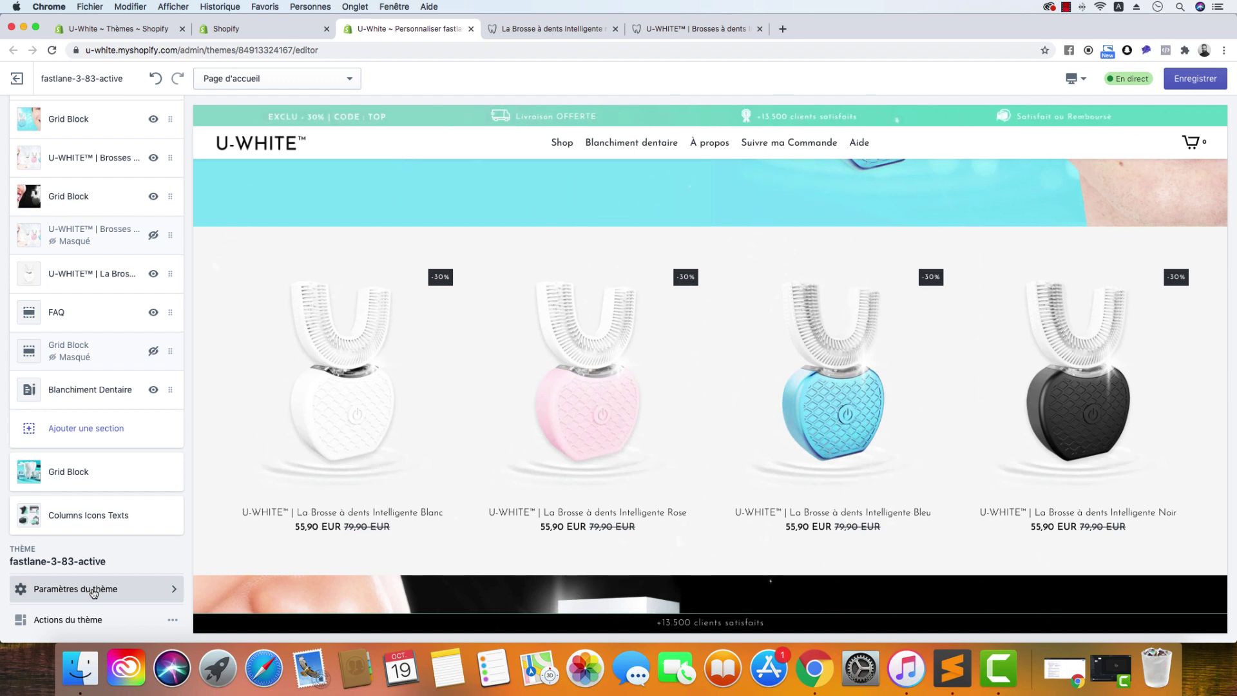
pyautogui.click(93, 590)
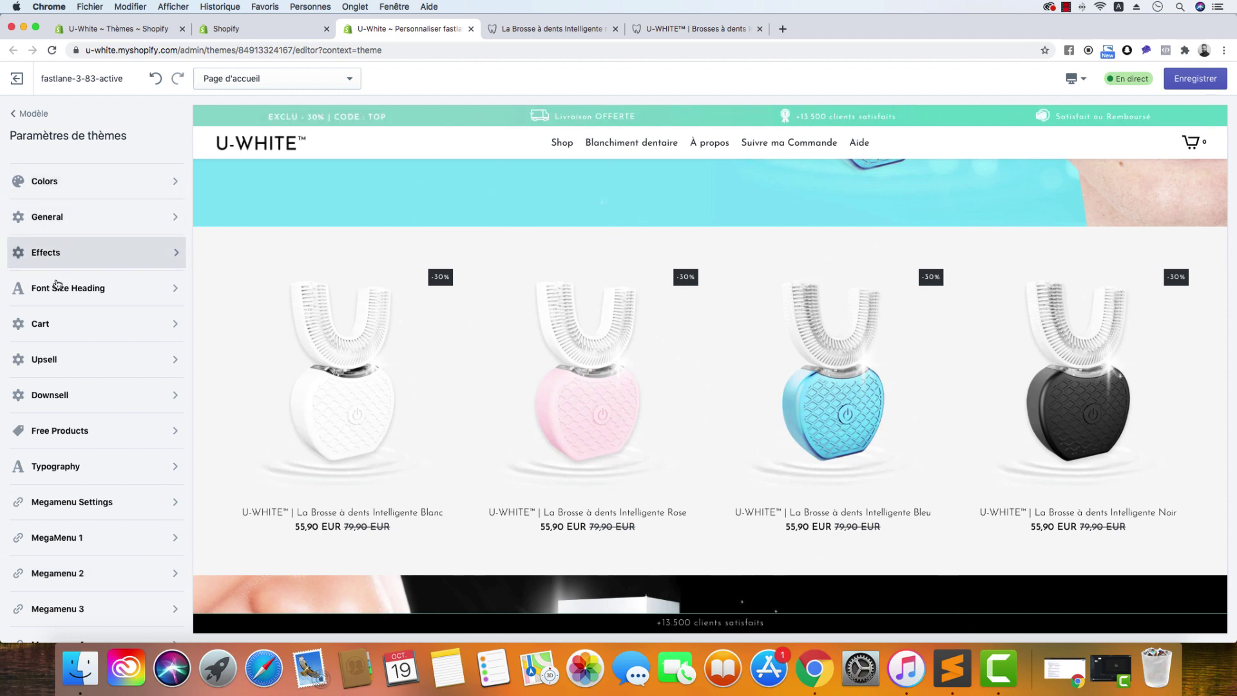
pyautogui.click(88, 265)
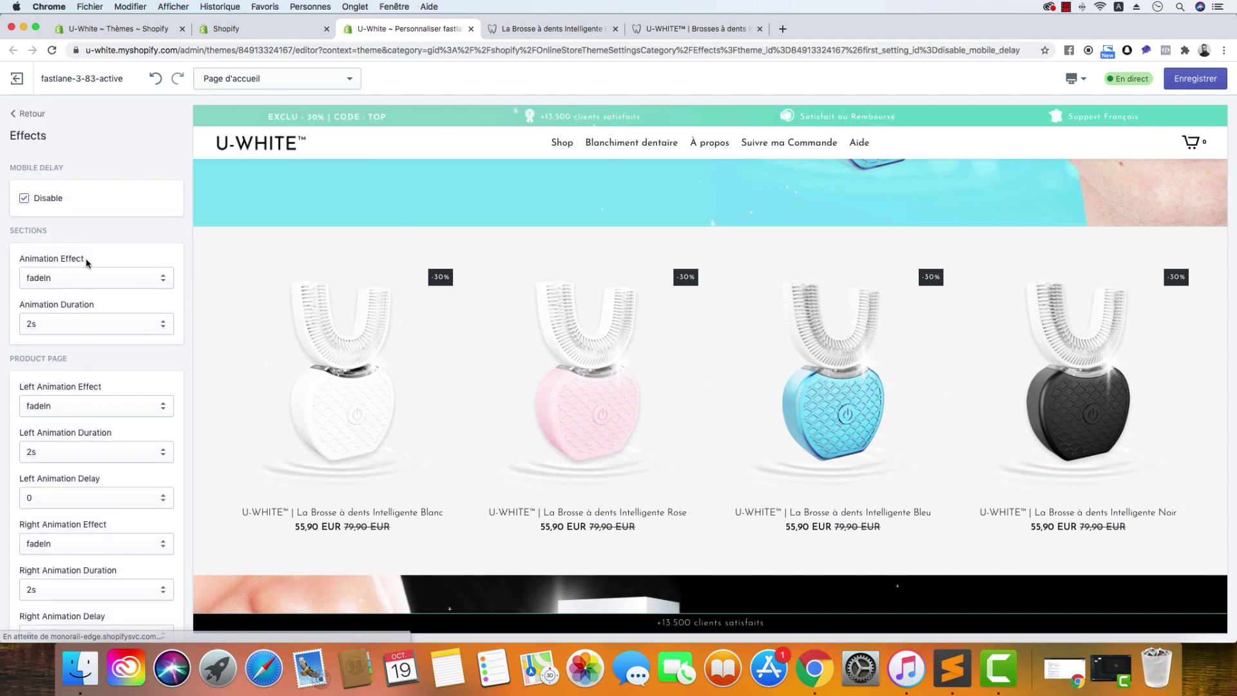
pyautogui.scroll(-10, 86, 258)
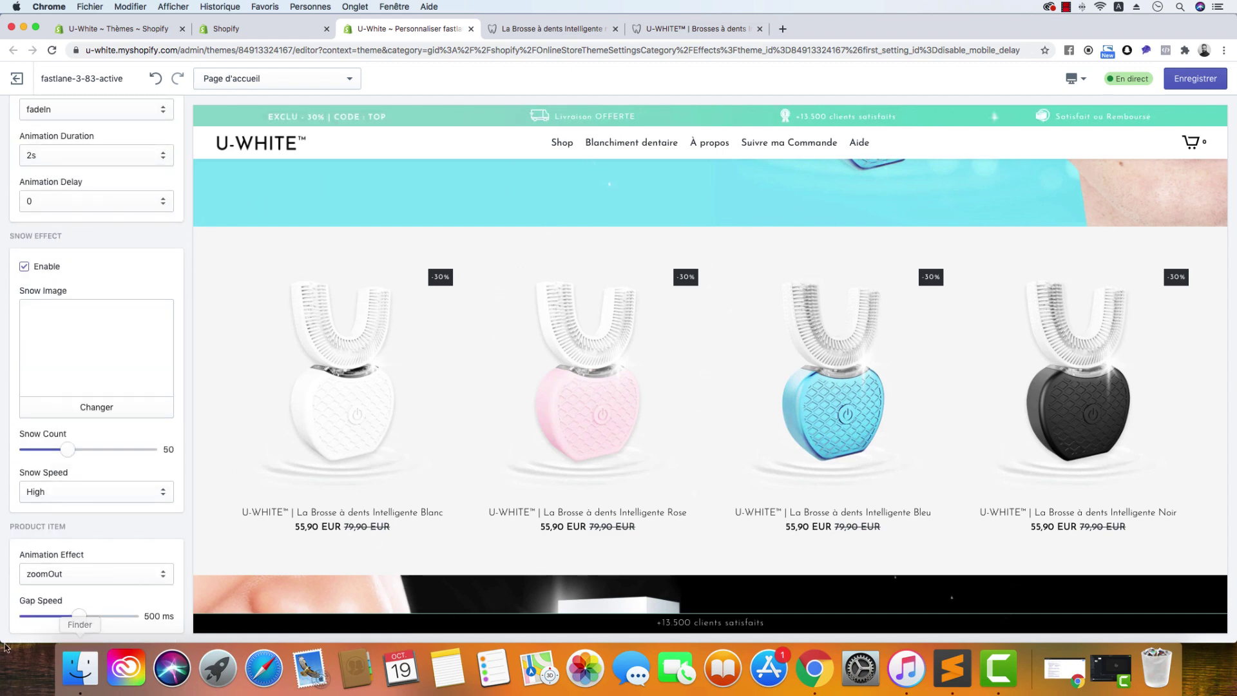
pyautogui.click(45, 575)
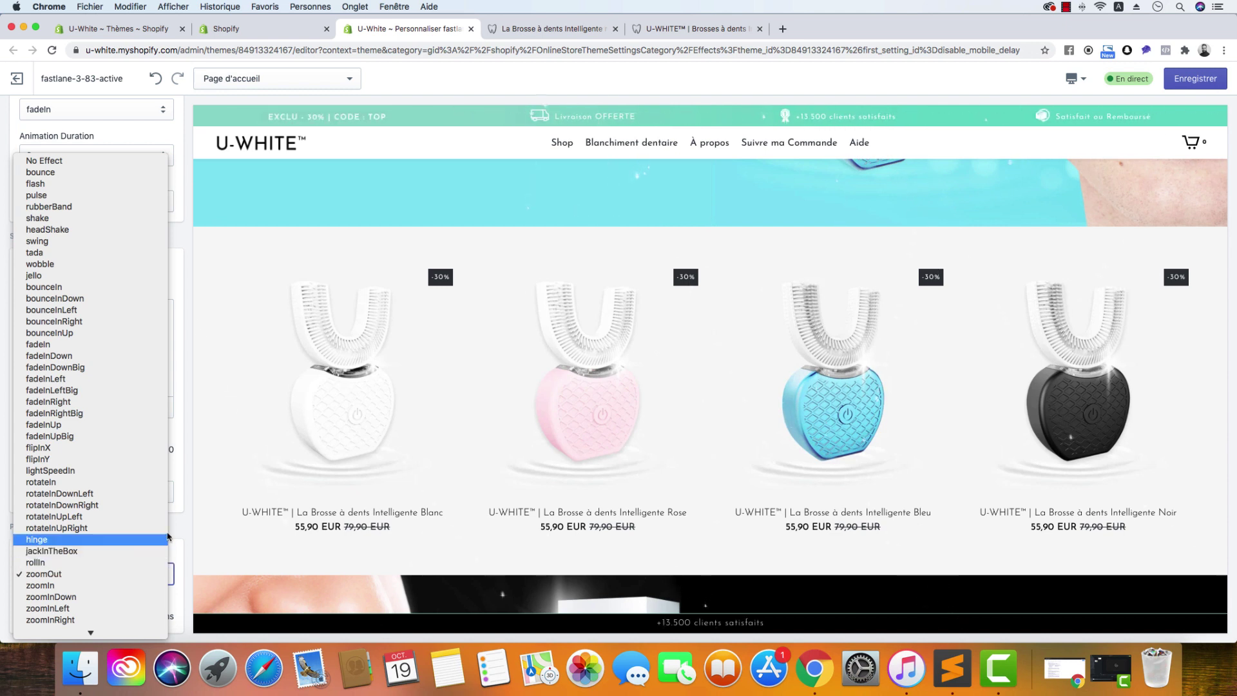
pyautogui.click(43, 574)
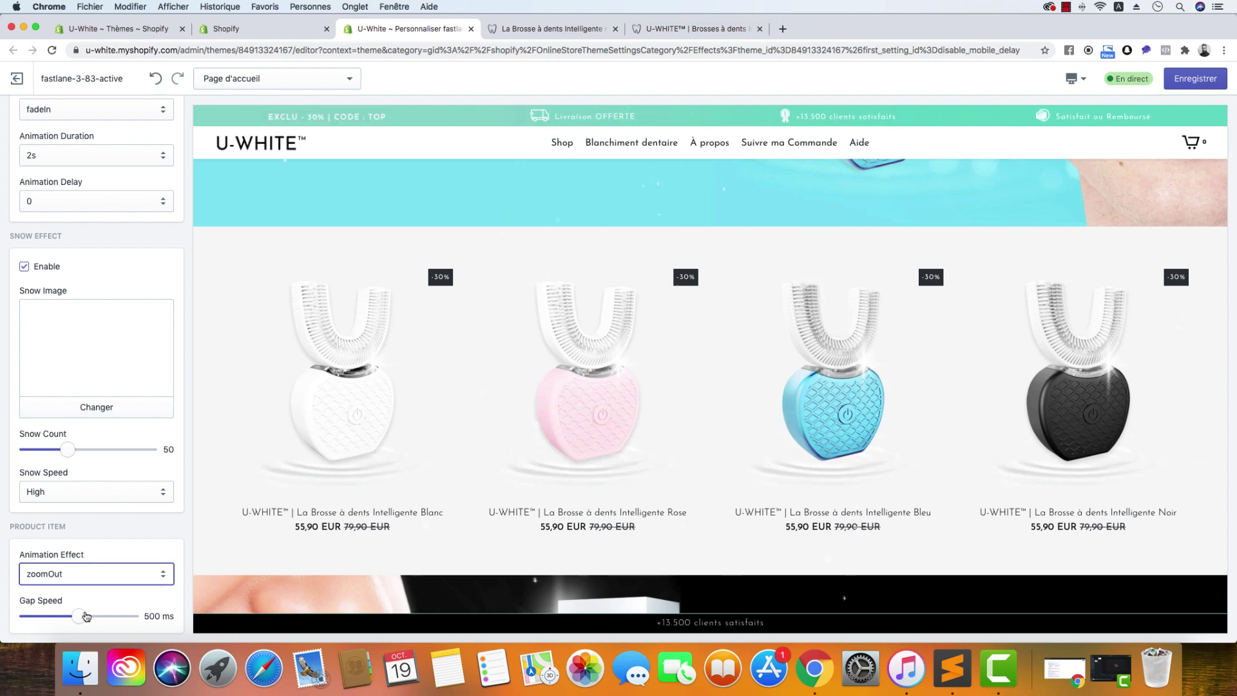
# Step: Open the Brosses à dents Intelligente collection on the storefront and reload it to watch the product items' zoomOut animation
pyautogui.click(547, 28)
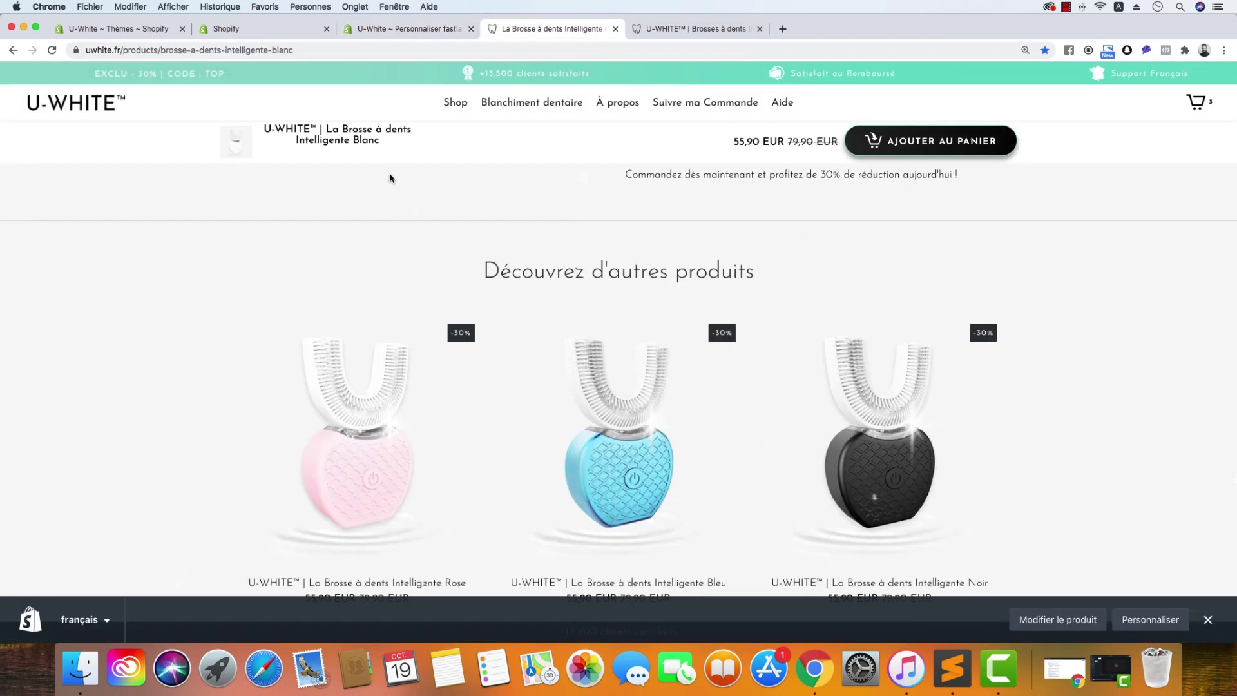
pyautogui.scroll(10, 396, 171)
pyautogui.click(454, 102)
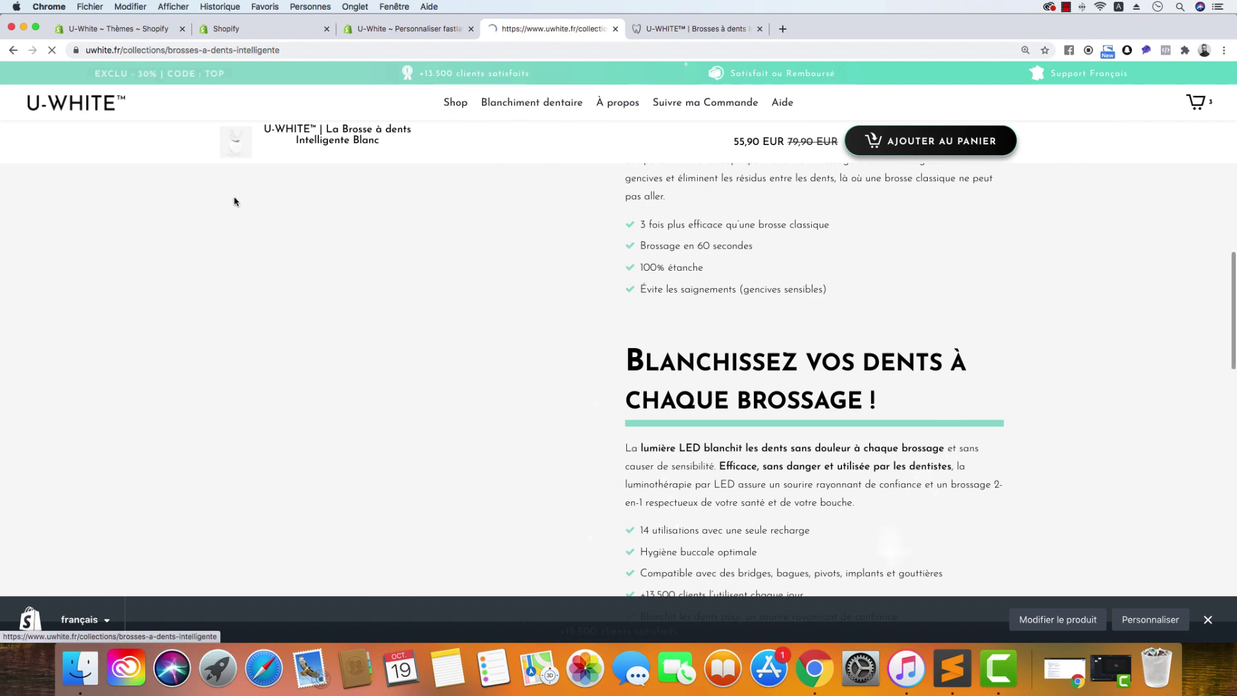
pyautogui.scroll(-3, 212, 256)
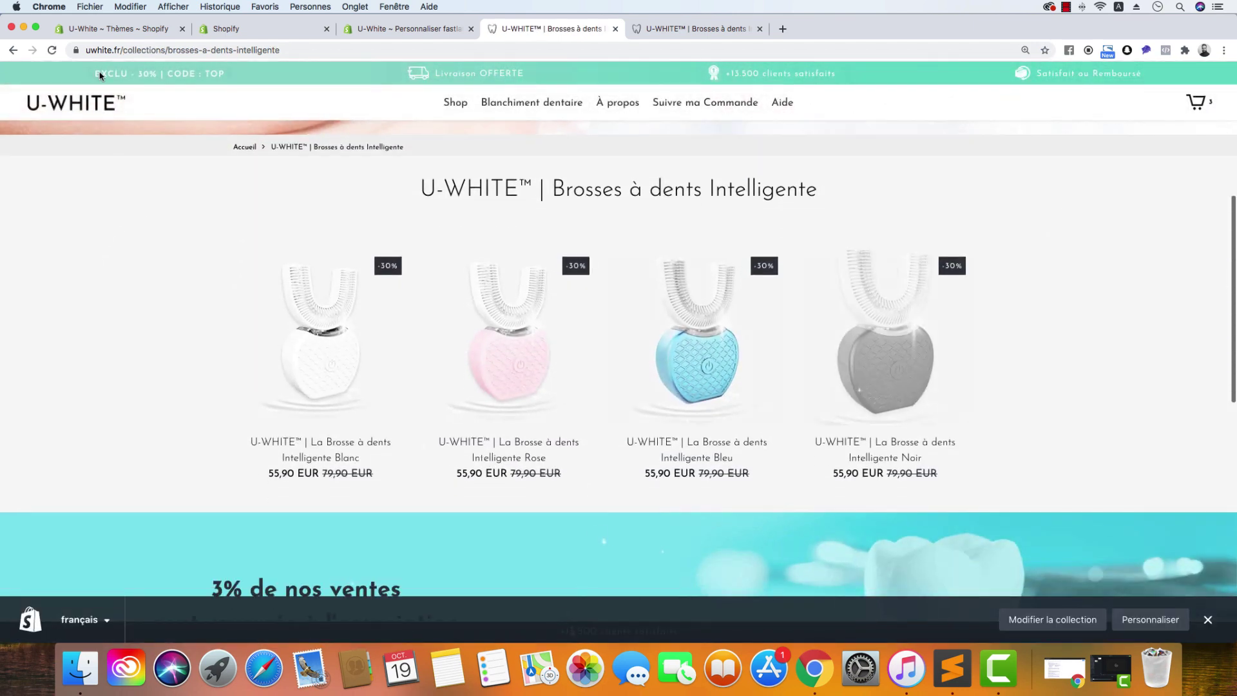
pyautogui.click(50, 51)
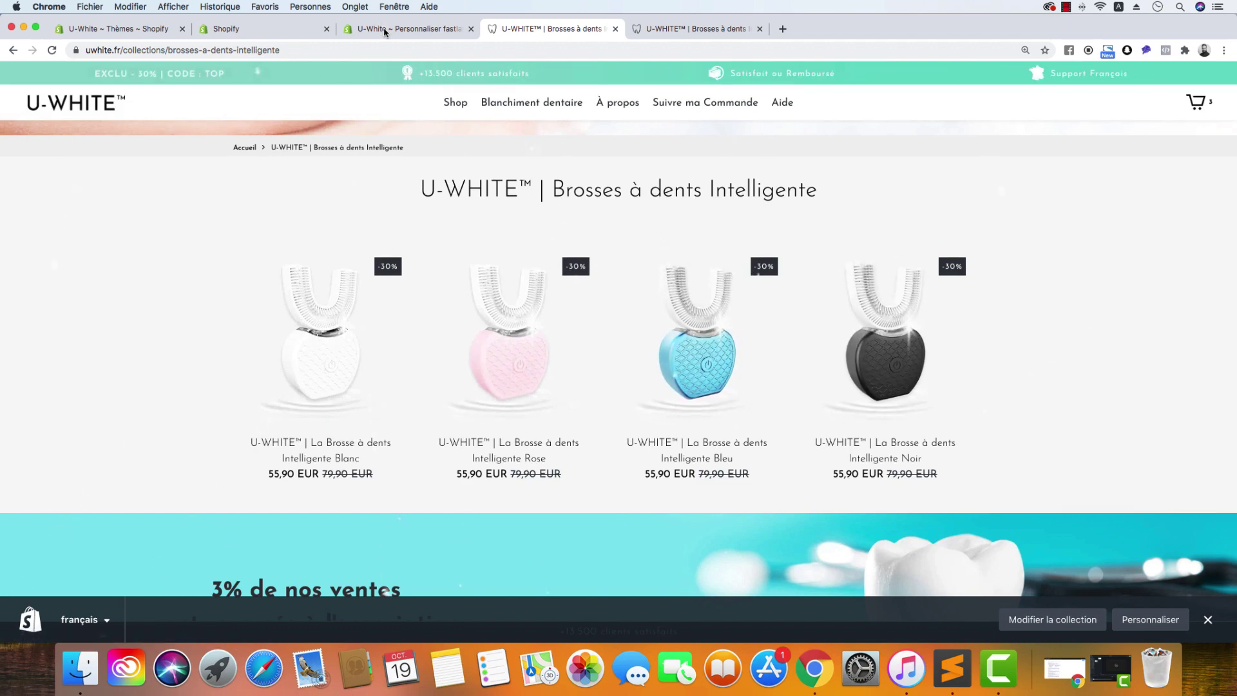
# Step: Back in the theme editor, show the Product Item Gap Speed setting, keeping it at 500 ms
pyautogui.click(361, 28)
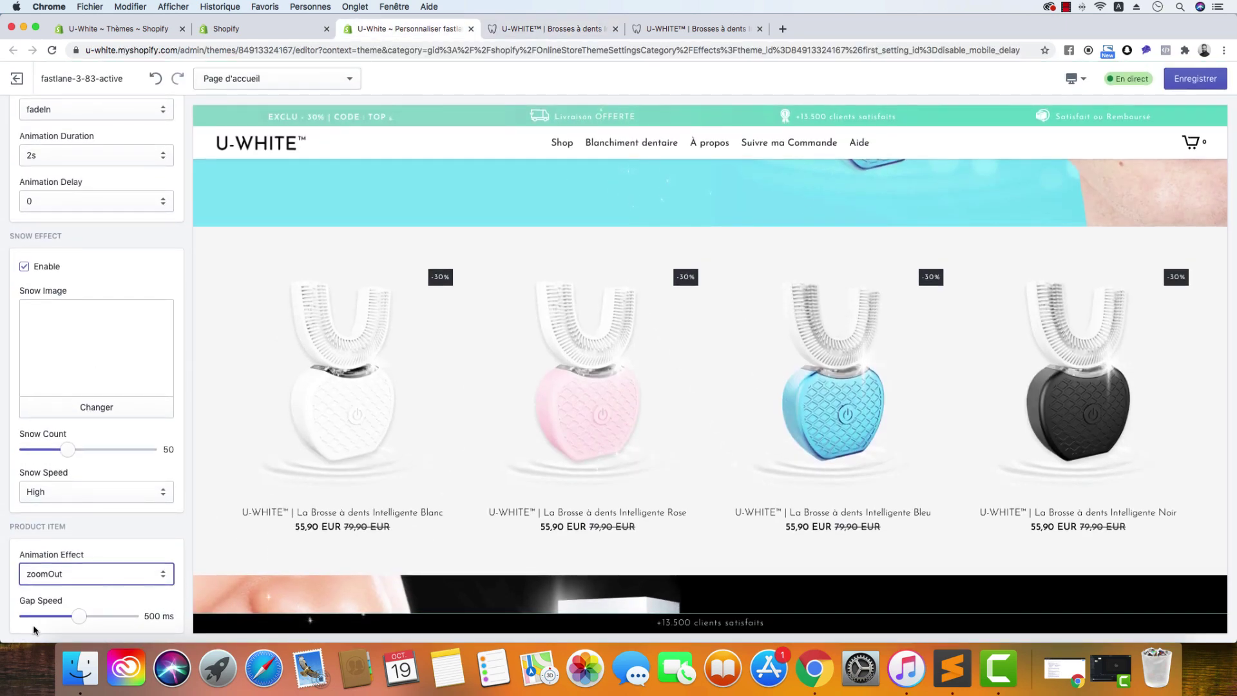
pyautogui.moveTo(78, 615)
pyautogui.mouseDown()
pyautogui.moveTo(52, 616)
pyautogui.moveTo(78, 617)
pyautogui.mouseUp()
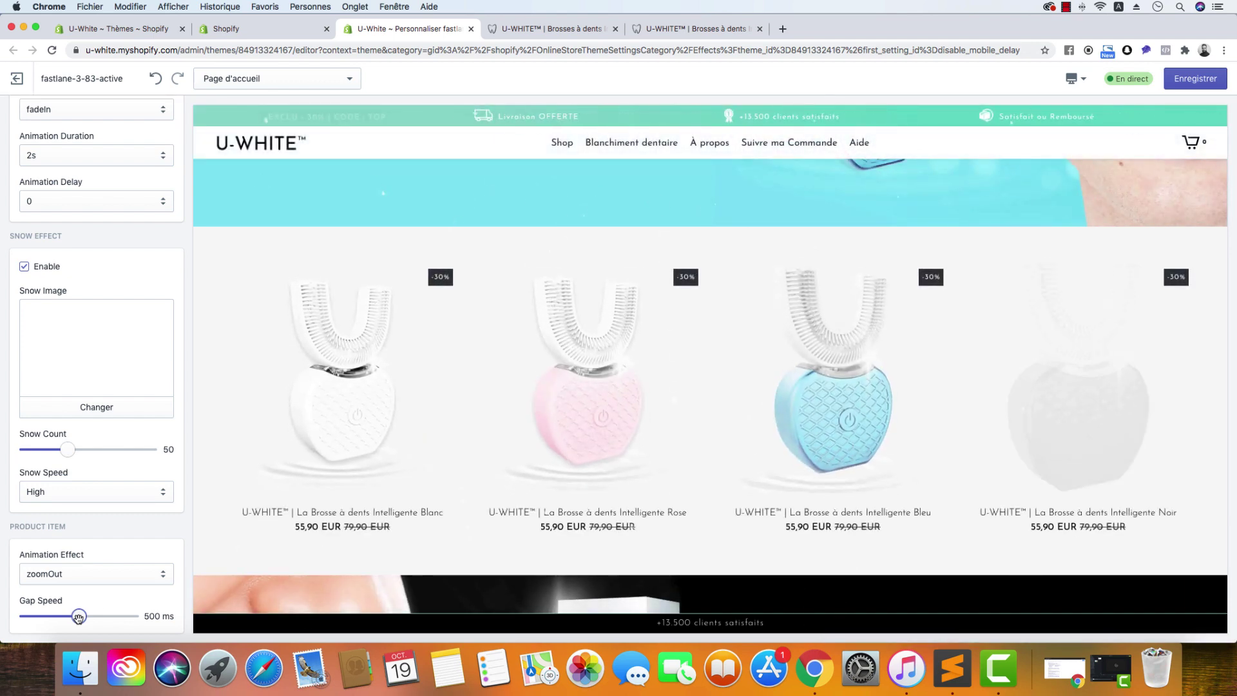
pyautogui.scroll(10, 274, 464)
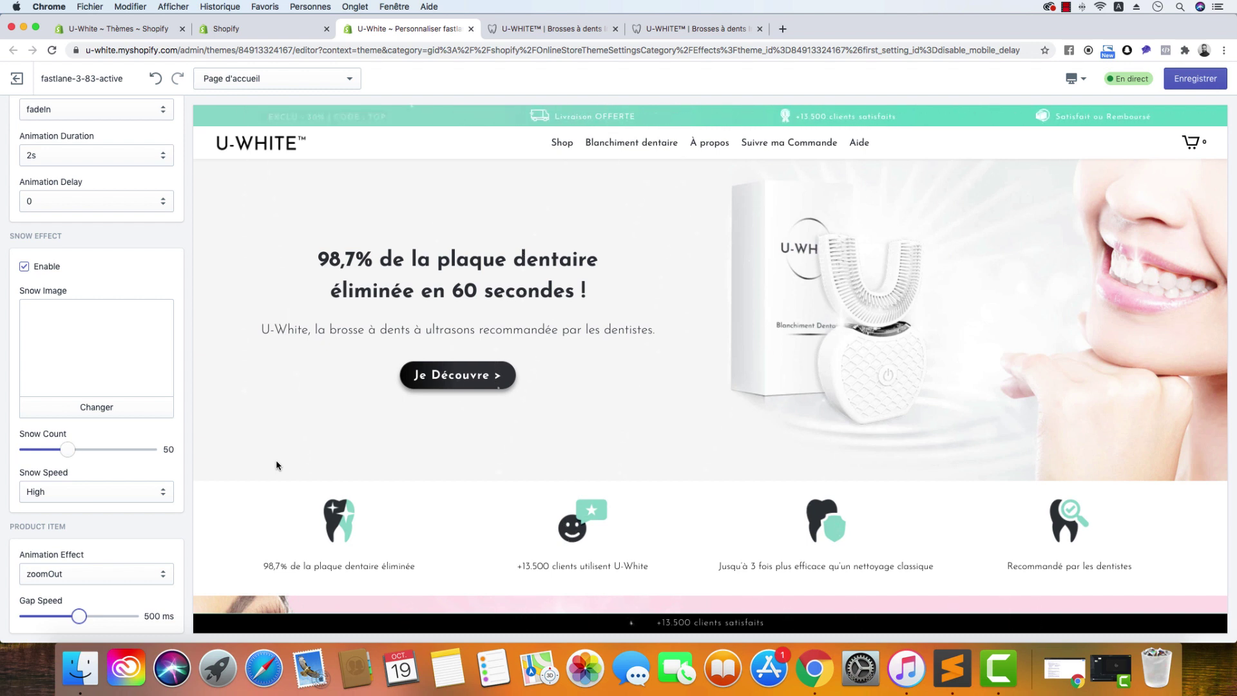
# Step: In Fastlane Editor, open the Main Image section of La Brosse à dents 2-en-1 and view the Zoomout Effect options, keeping Enable
pyautogui.click(236, 29)
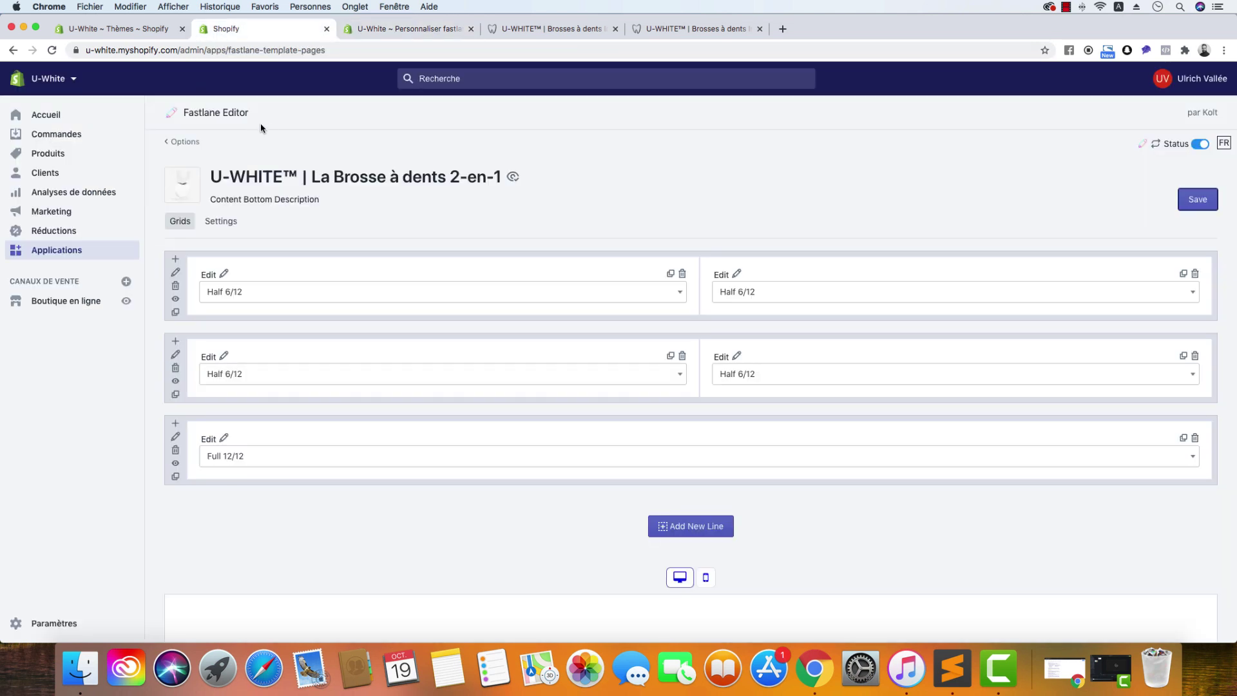
pyautogui.click(191, 141)
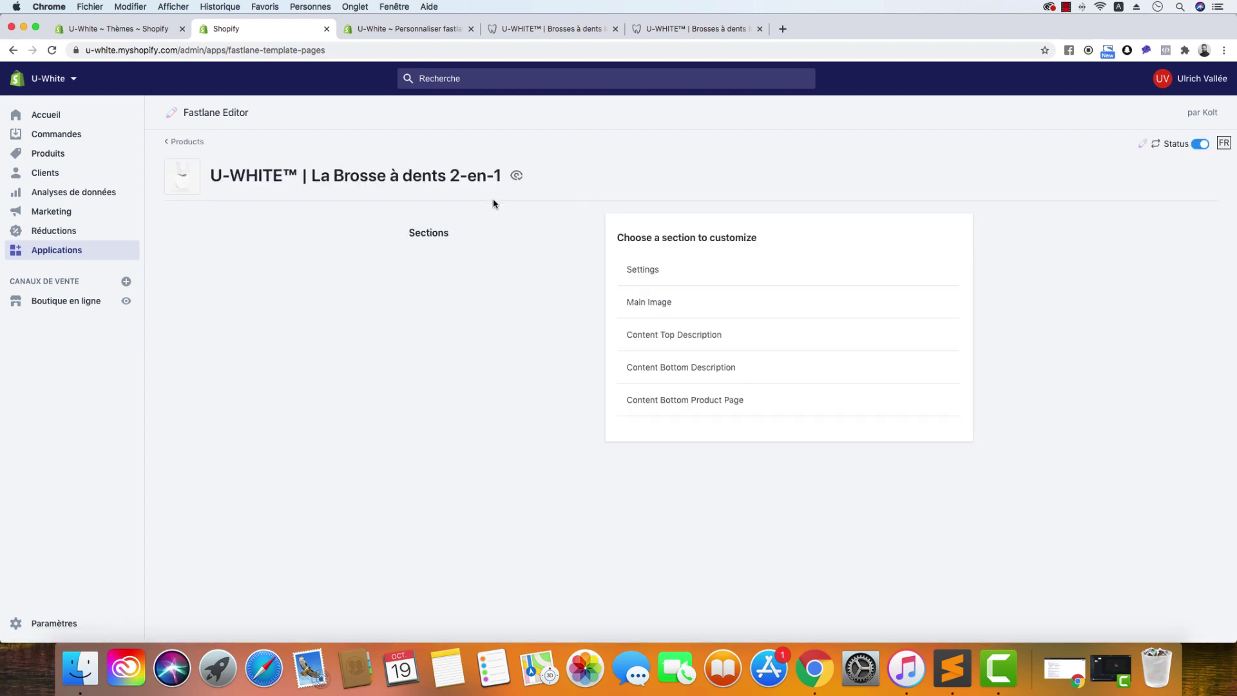
pyautogui.click(657, 306)
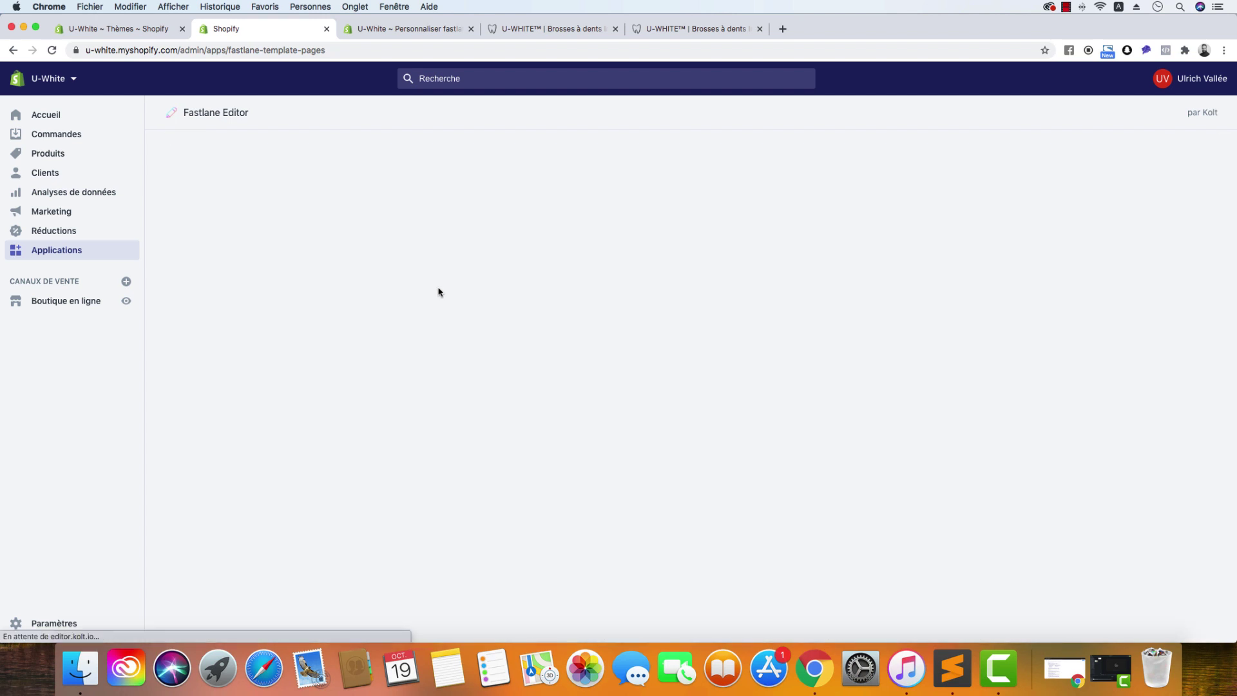
pyautogui.scroll(-5, 438, 294)
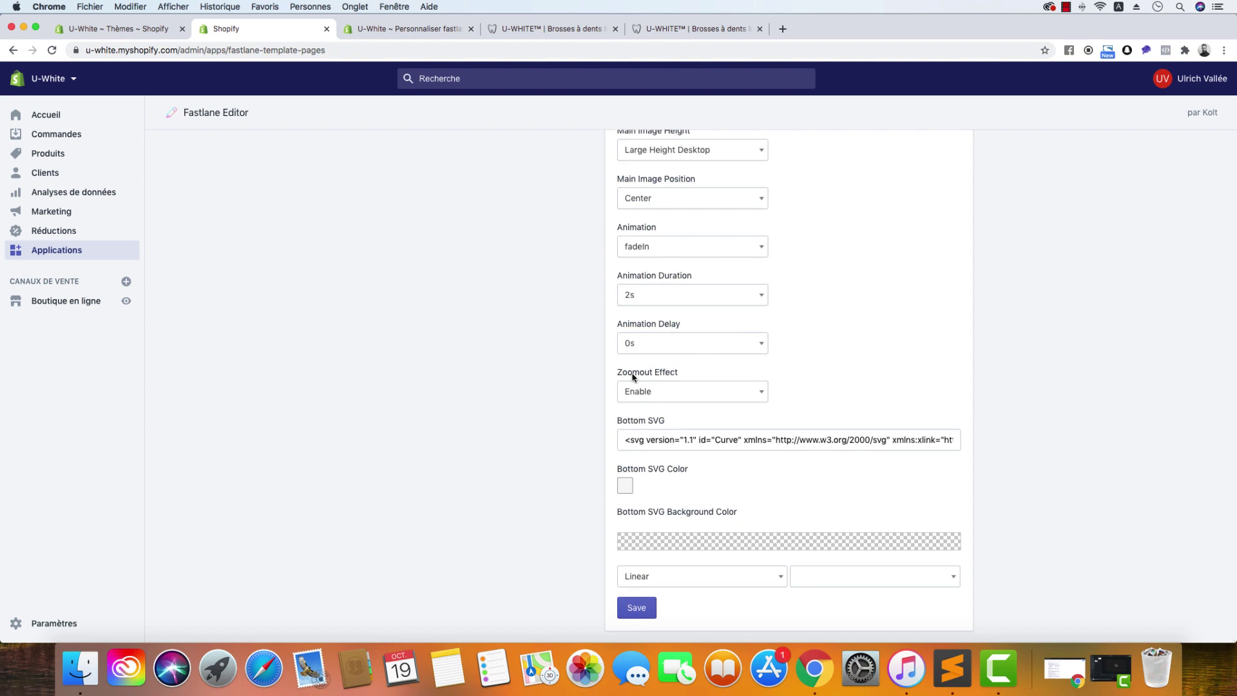
pyautogui.click(662, 395)
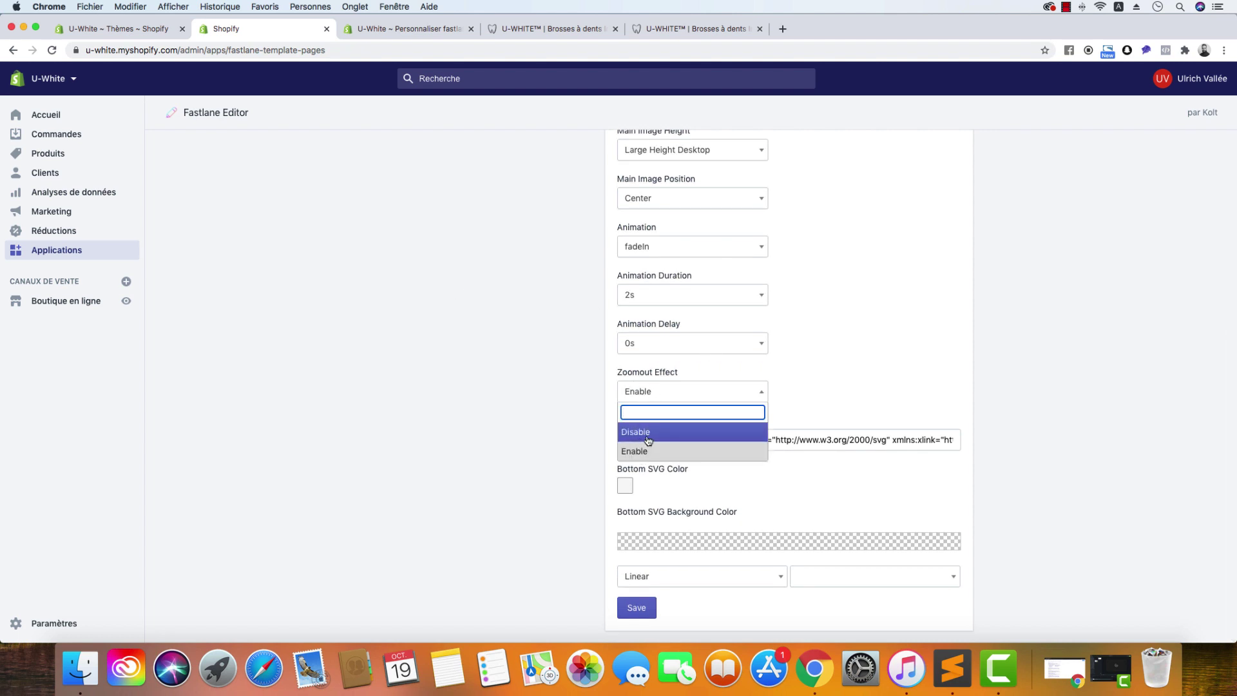
pyautogui.click(855, 398)
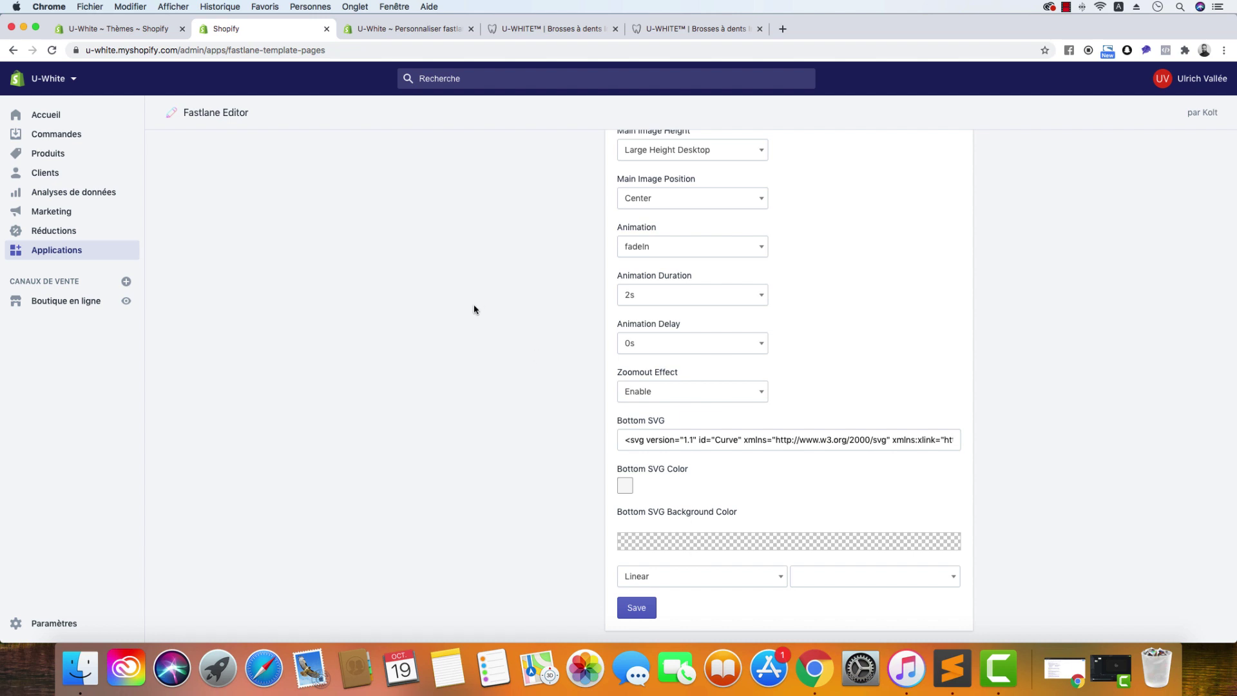
pyautogui.scroll(5, 473, 309)
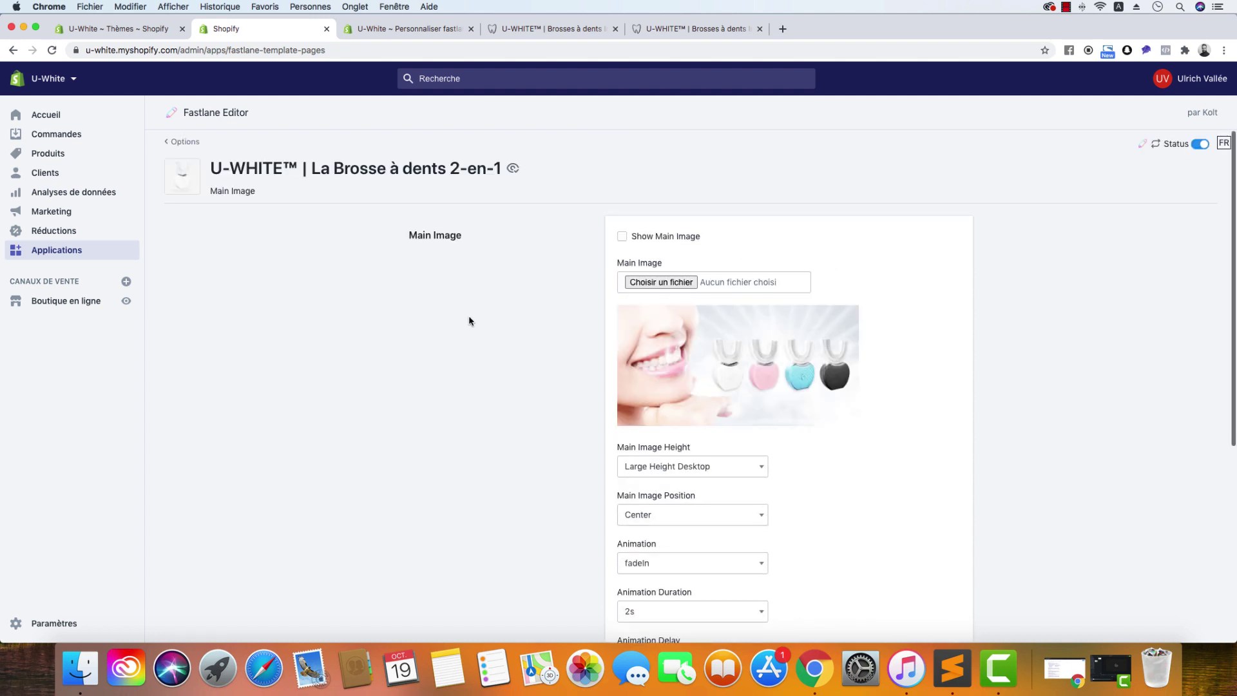
pyautogui.click(184, 143)
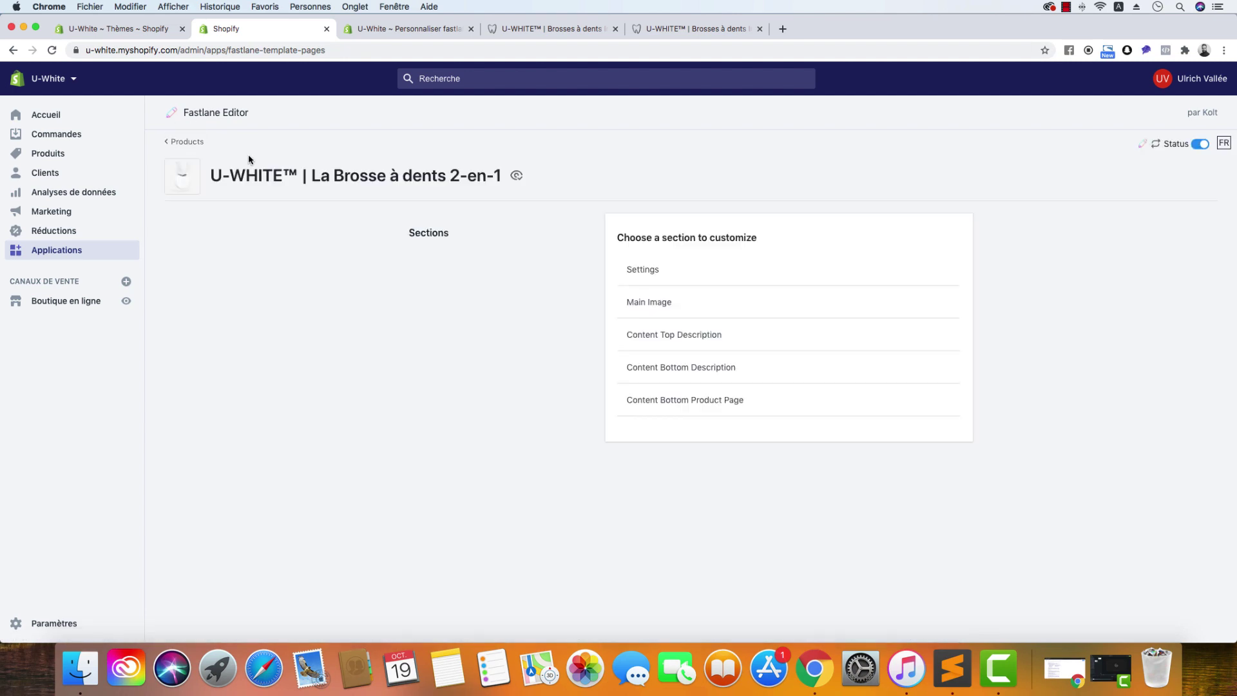
# Step: On the storefront, open the white toothbrush from the Brosses à dents Intelligente collection to view its main image, and return to Fastlane Editor
pyautogui.click(590, 30)
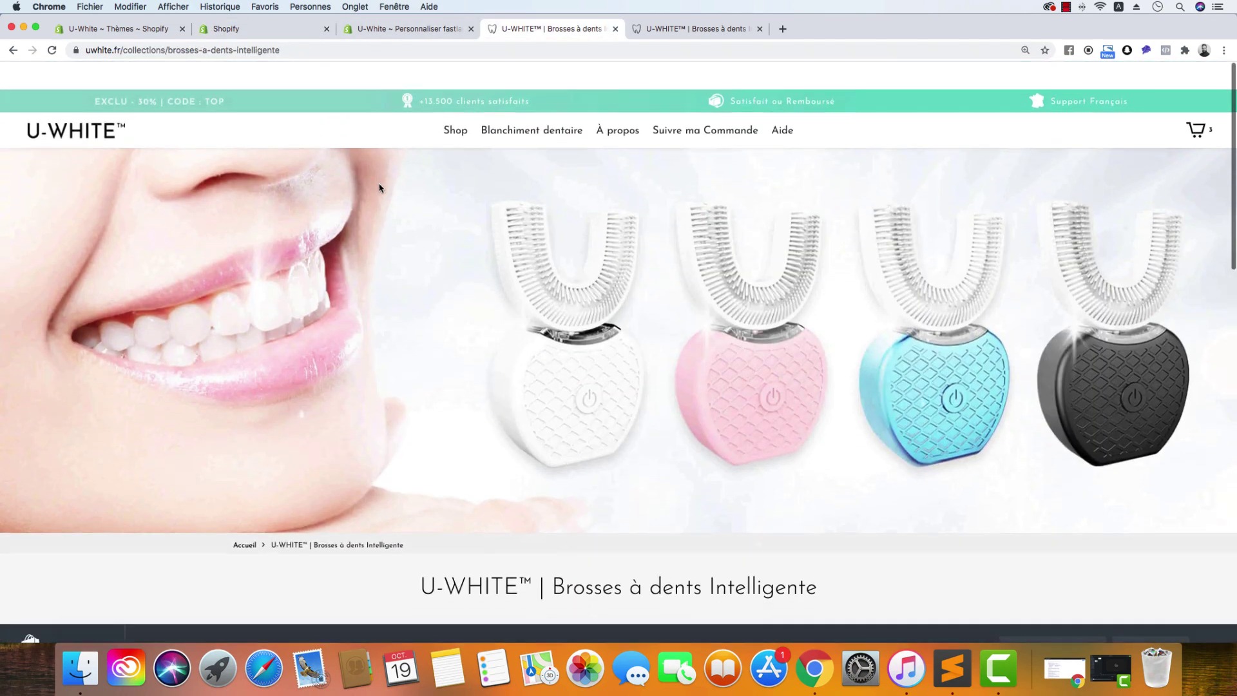
pyautogui.scroll(-5, 427, 427)
pyautogui.click(374, 425)
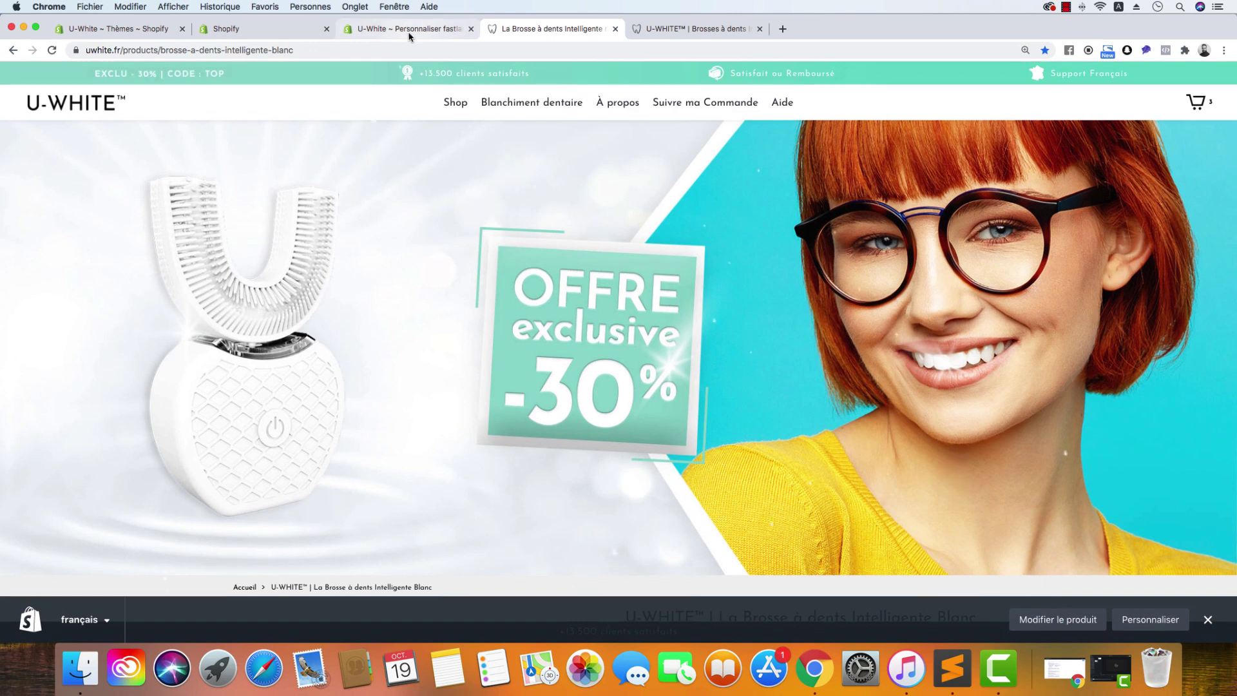
pyautogui.click(410, 32)
pyautogui.click(293, 33)
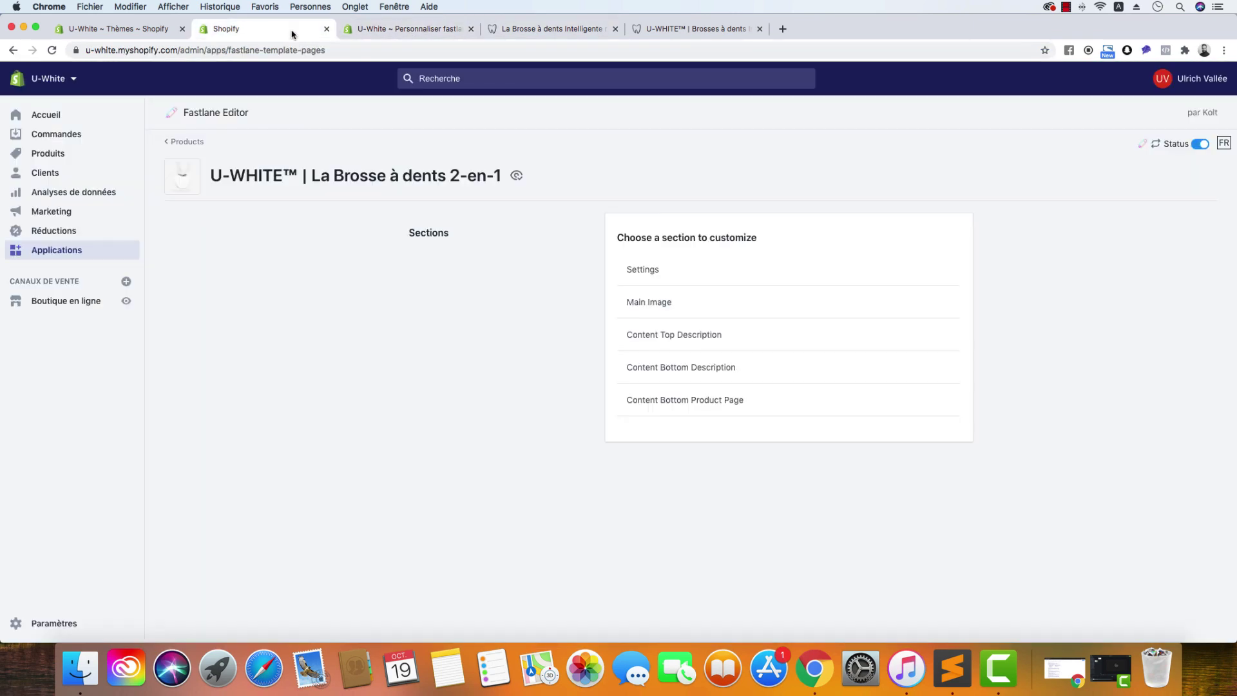
# Step: Return to the storefront's La Brosse à dents 2-en-1 product page and look through the image and text blocks below the description
pyautogui.click(692, 29)
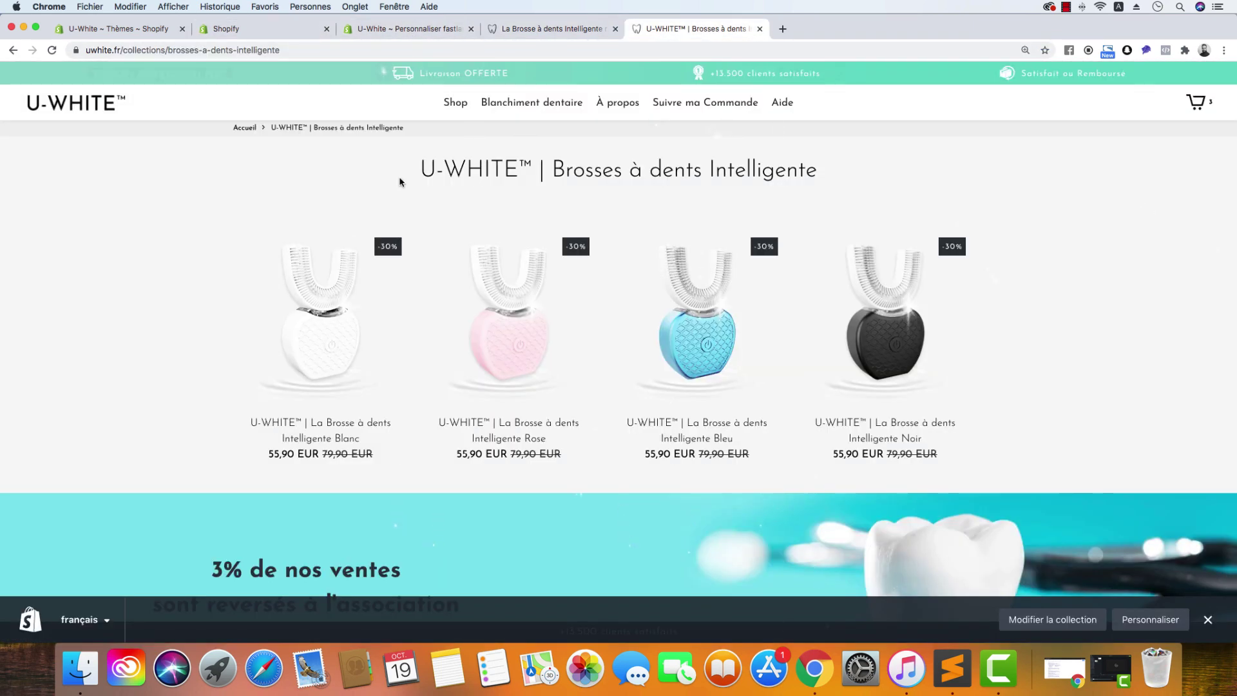
pyautogui.scroll(-4, 405, 269)
pyautogui.scroll(10, 406, 270)
pyautogui.click(553, 29)
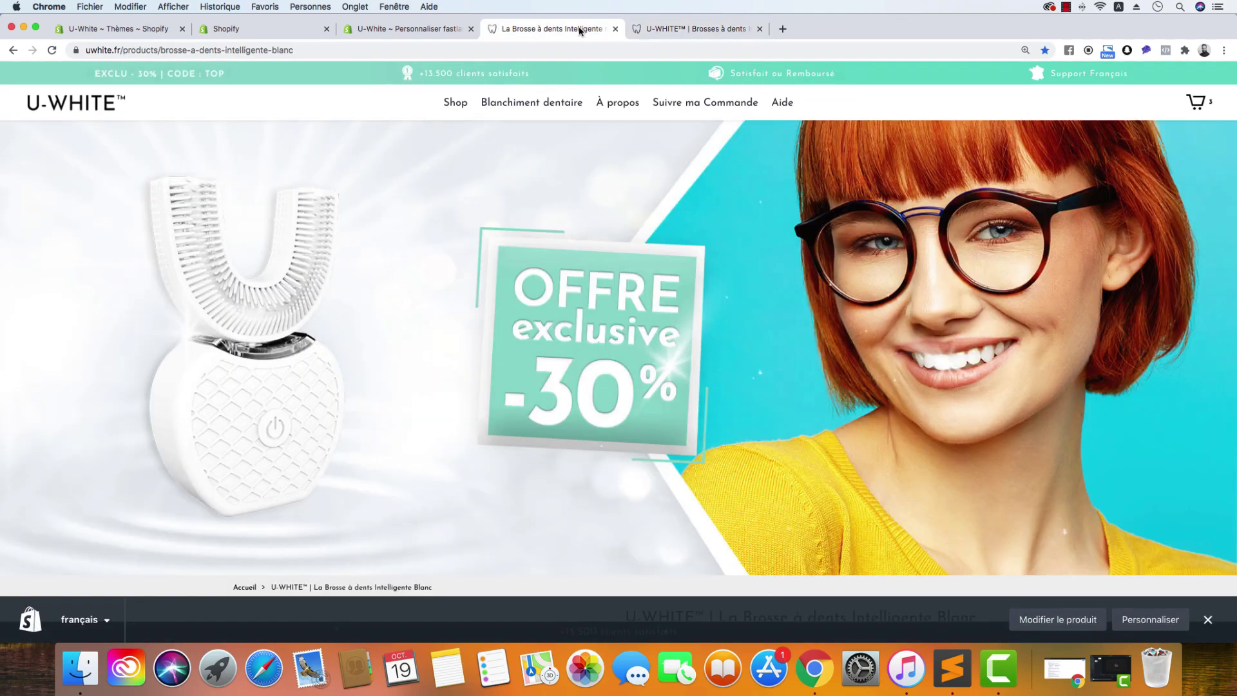
pyautogui.click(664, 29)
pyautogui.click(181, 264)
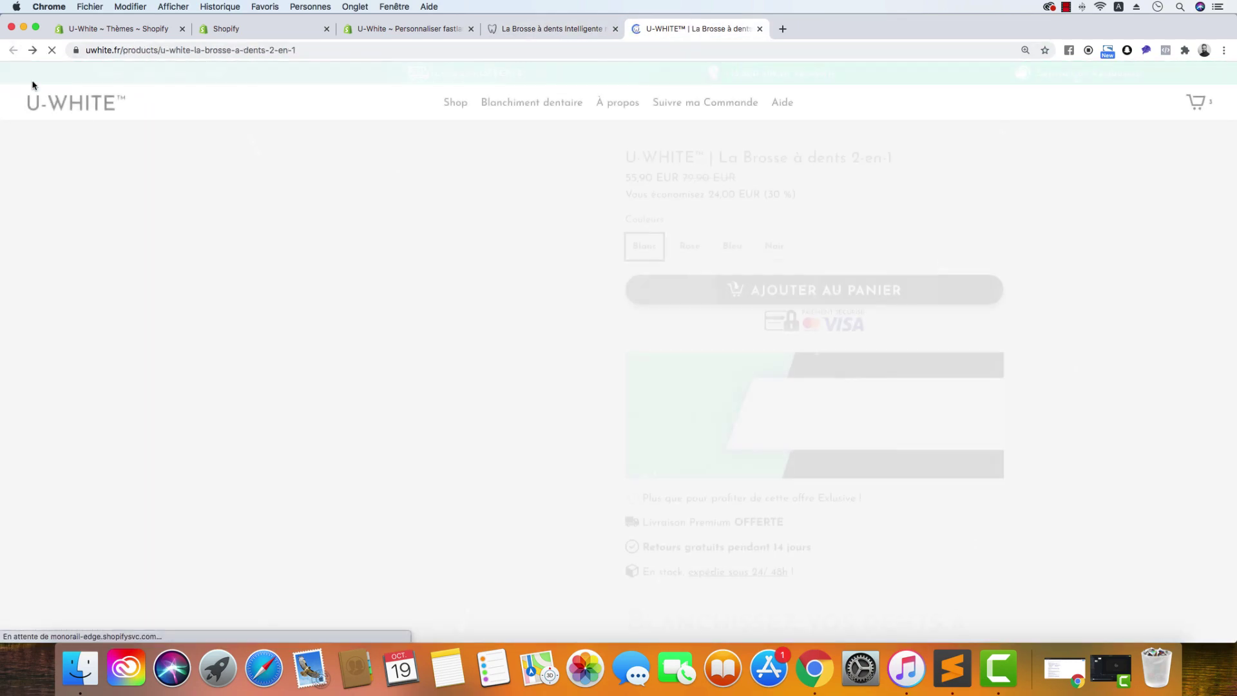
pyautogui.scroll(-10, 180, 264)
pyautogui.scroll(3, 180, 264)
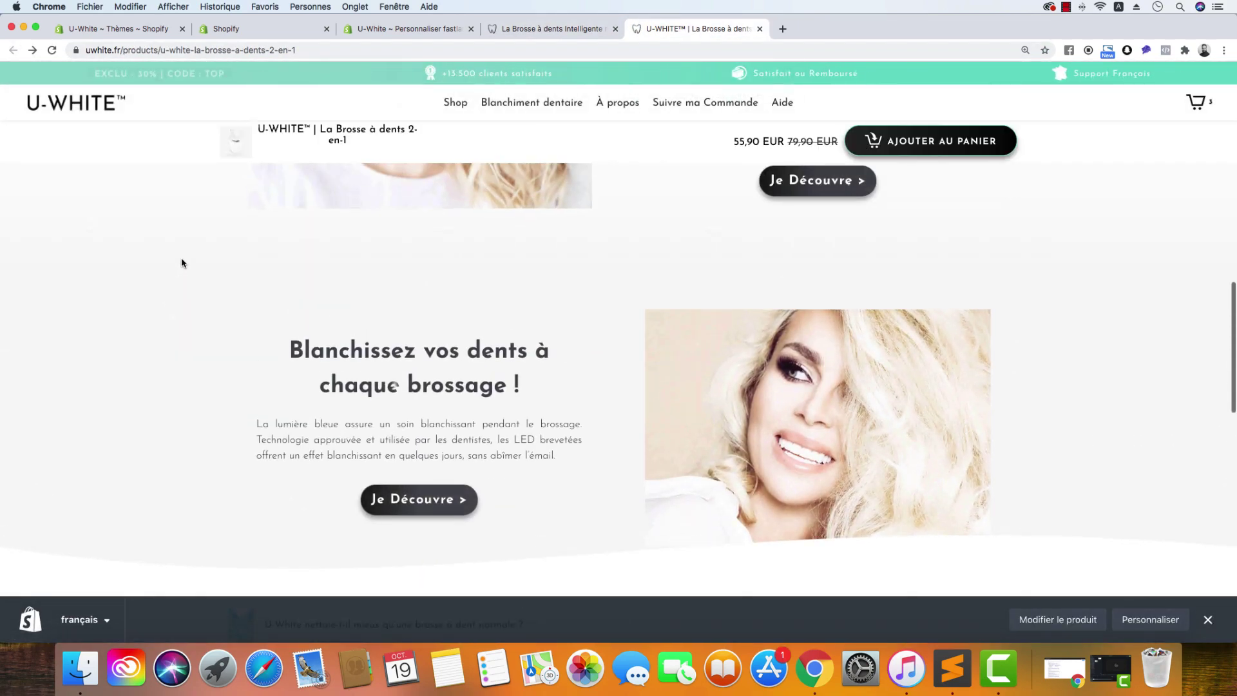
# Step: In Fastlane Editor, open Content Bottom Description and view the Animation options of the first image grid, keeping zoomOutImage
pyautogui.click(258, 29)
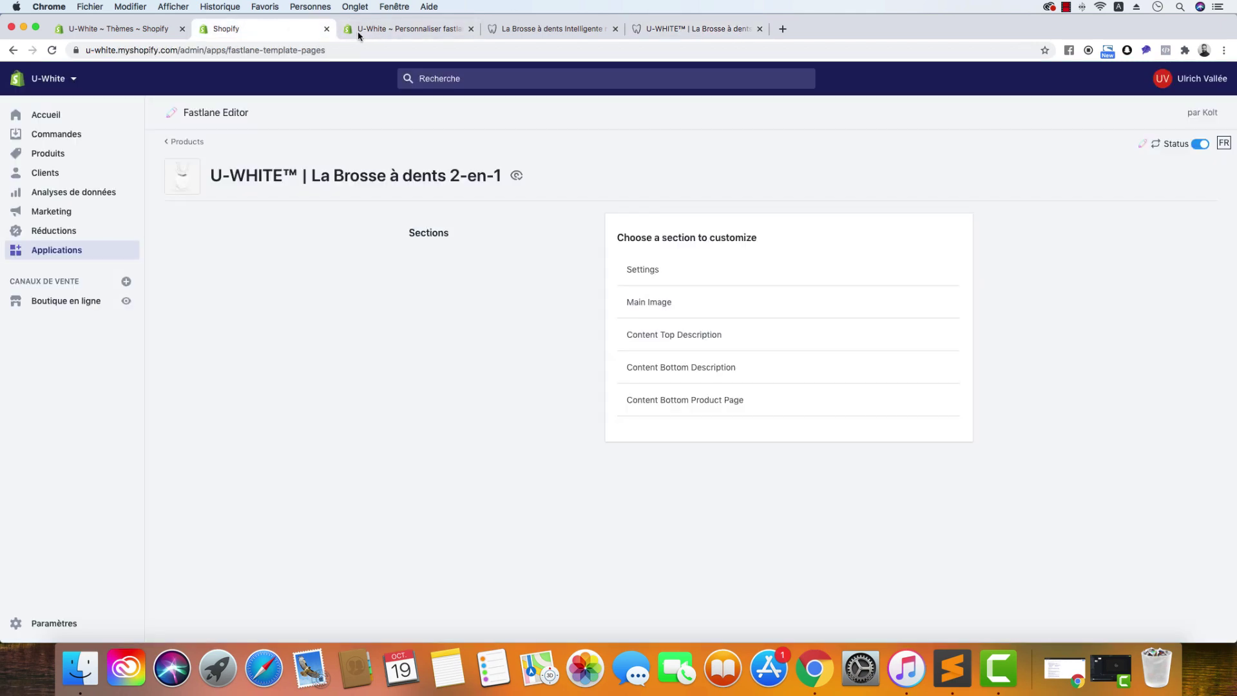
pyautogui.click(371, 32)
pyautogui.click(257, 29)
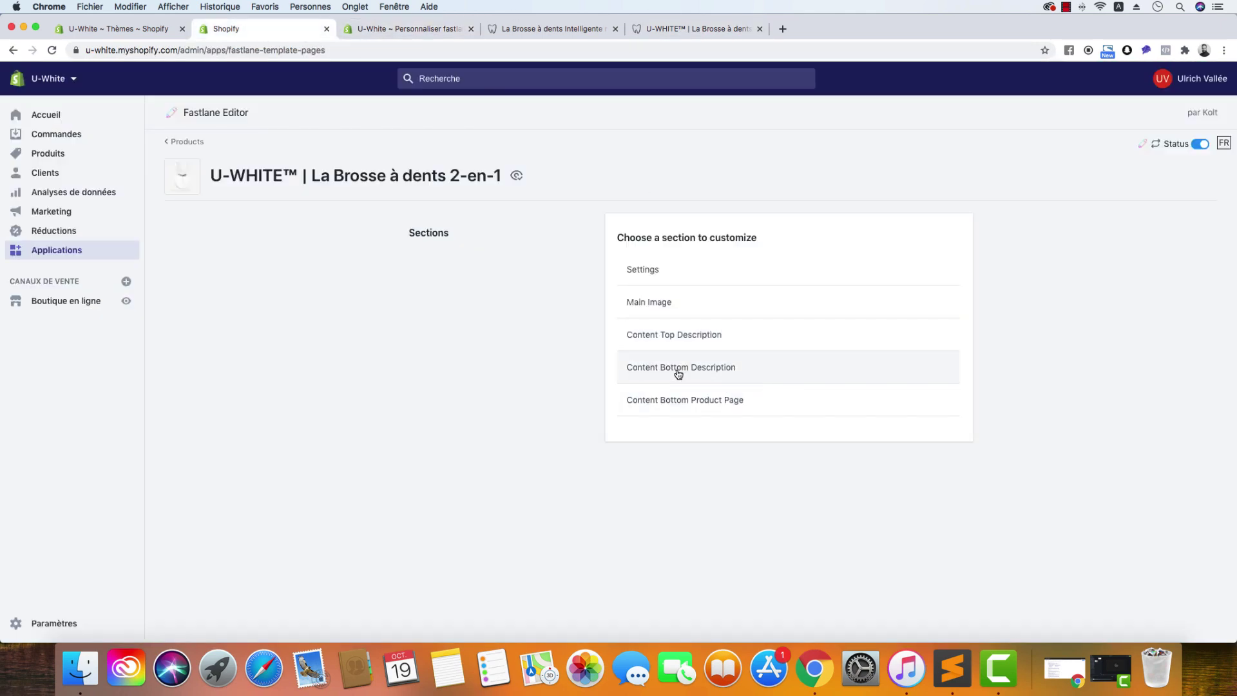
pyautogui.click(677, 369)
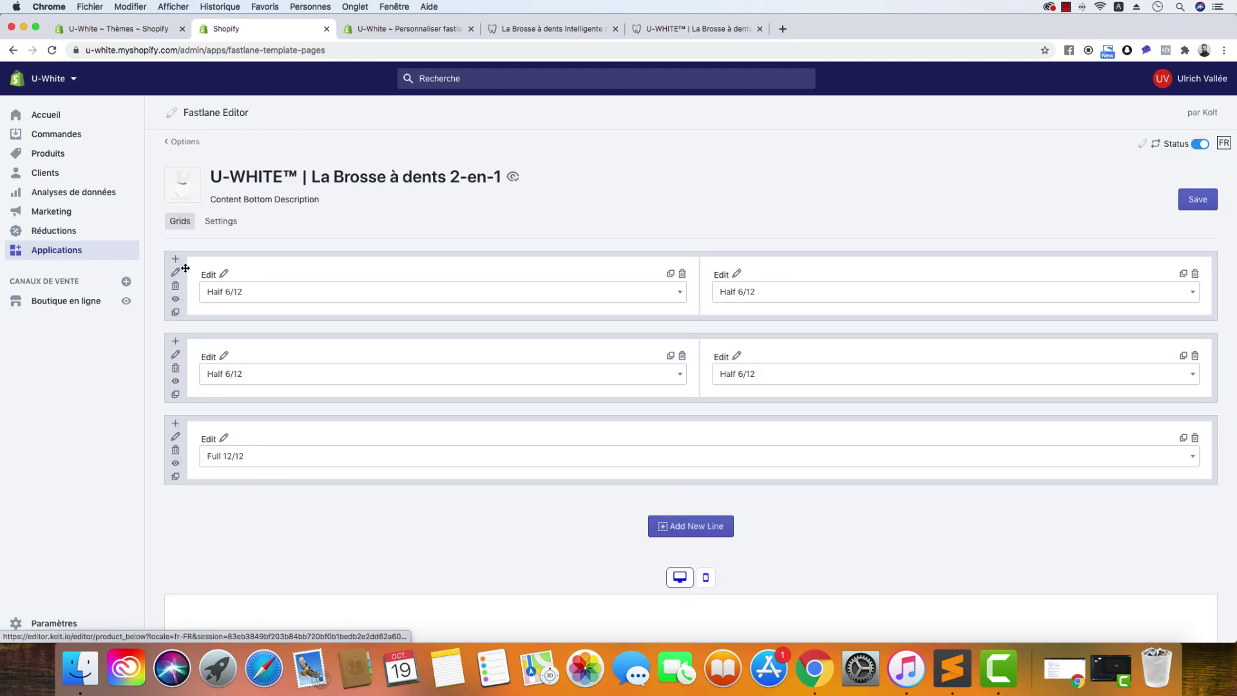
pyautogui.scroll(-2, 350, 394)
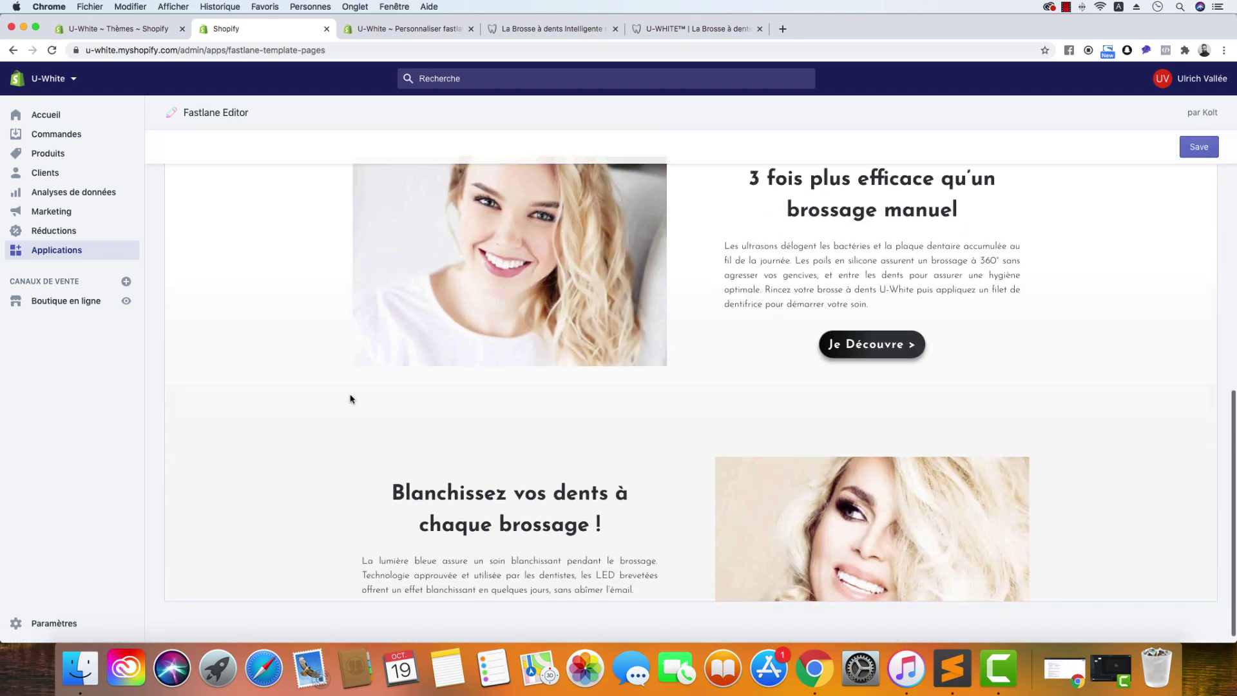
pyautogui.scroll(2, 350, 395)
pyautogui.scroll(-8, 223, 277)
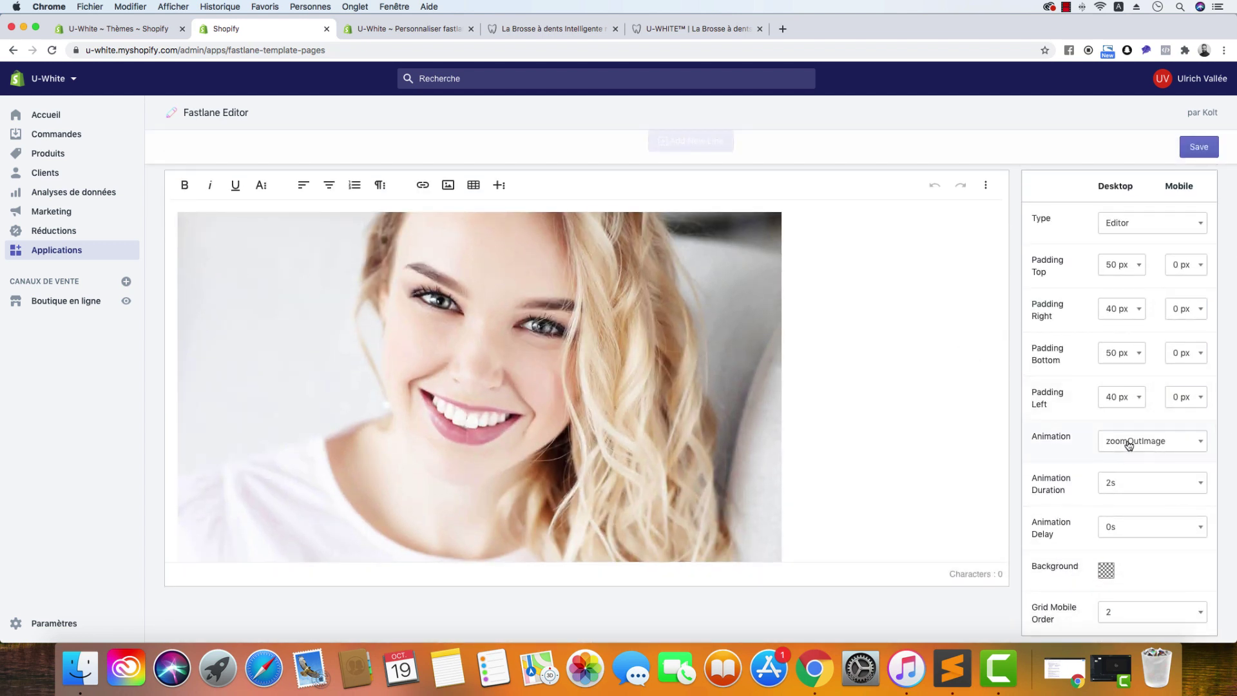
pyautogui.click(1144, 449)
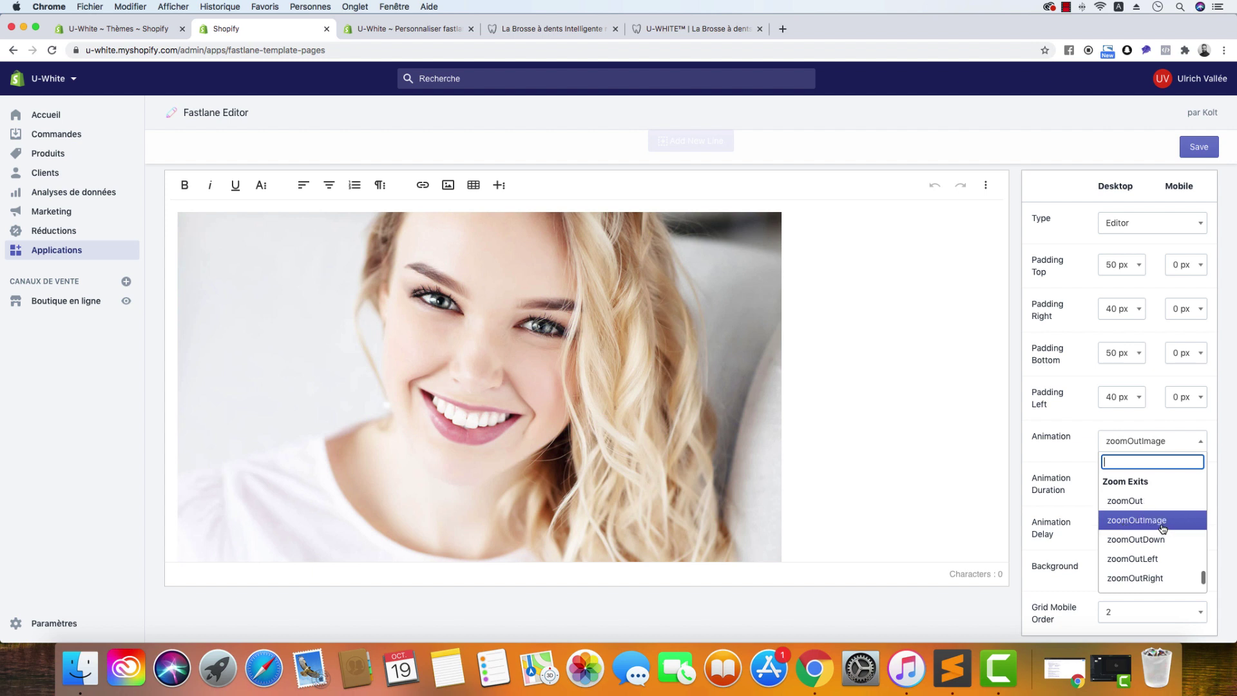
pyautogui.click(1220, 375)
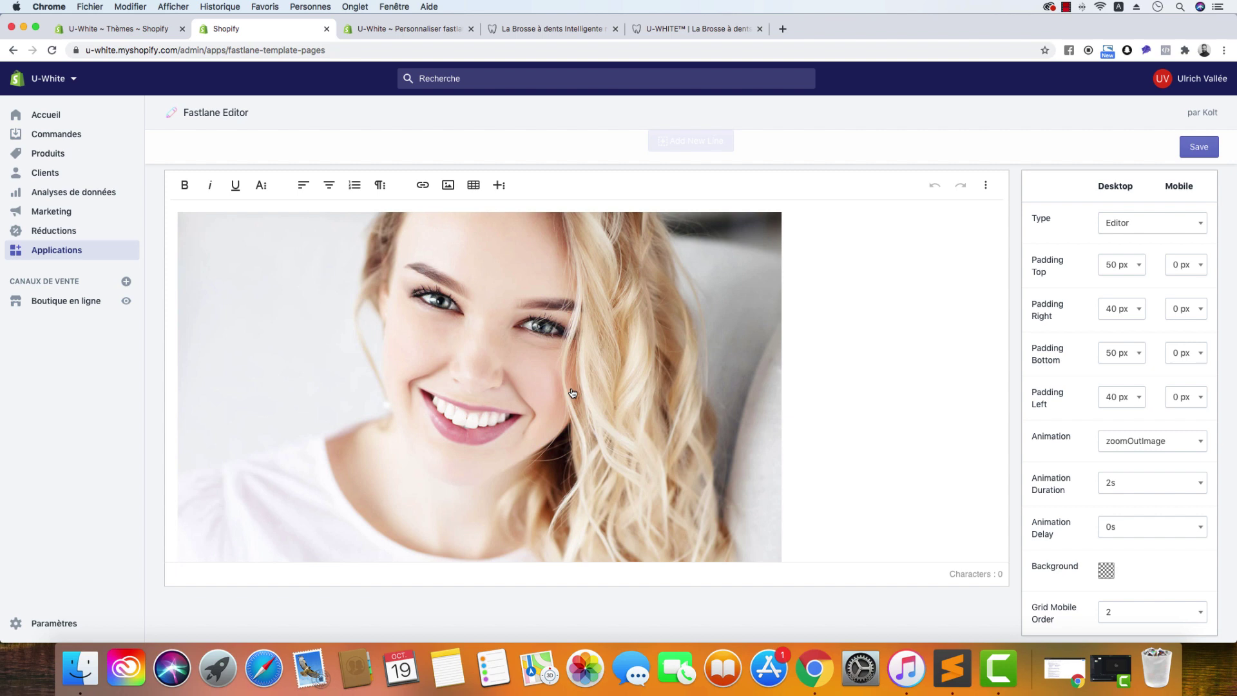
# Step: Review the whole La Brosse à dents 2-en-1 storefront page, from the product images down to the footer, to watch its animations
pyautogui.click(696, 28)
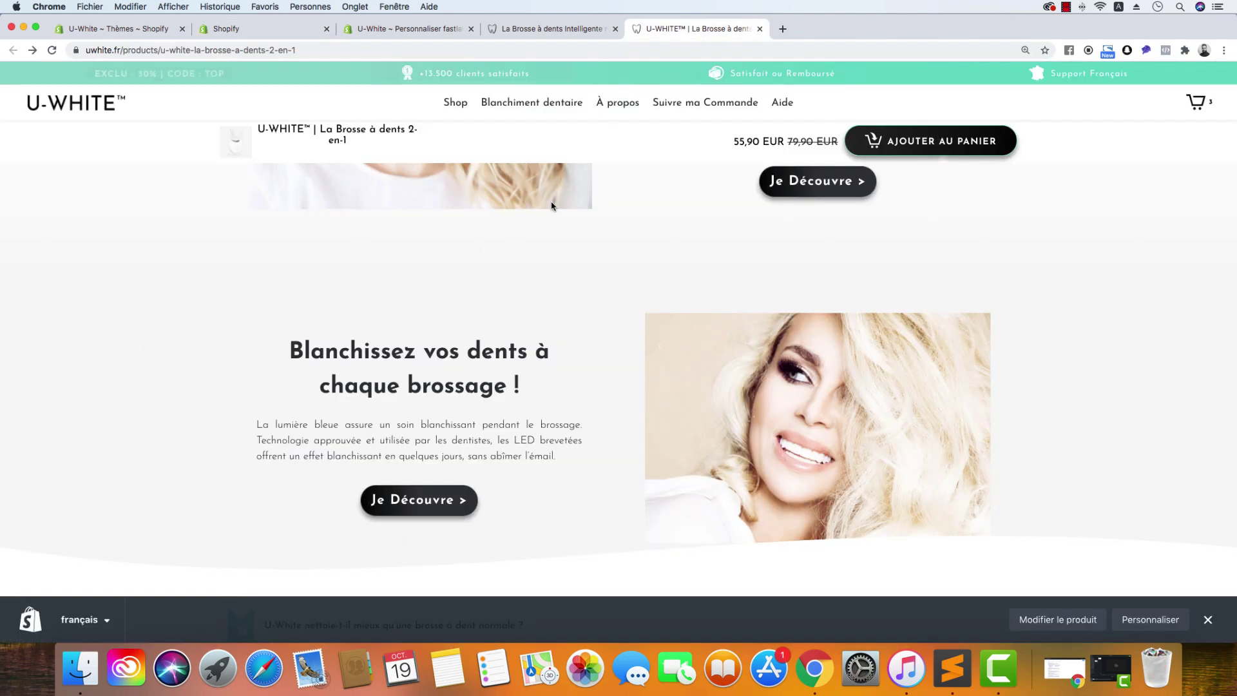
pyautogui.scroll(-10, 525, 235)
pyautogui.scroll(15, 525, 235)
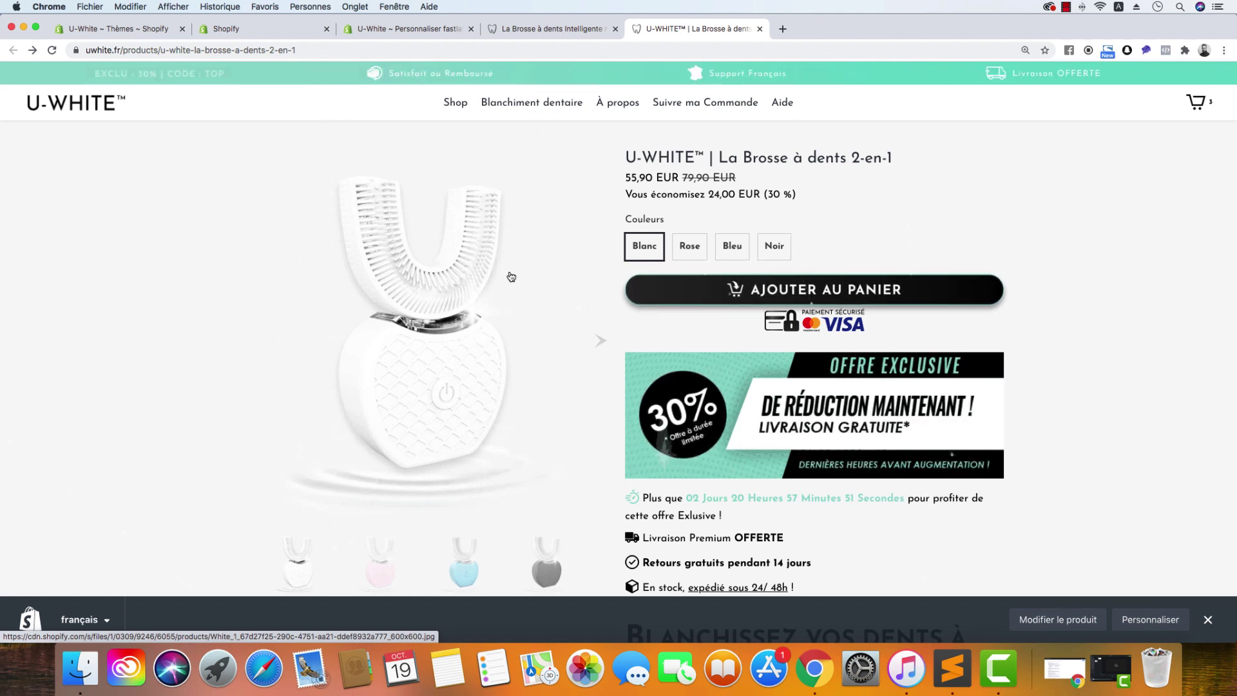
pyautogui.scroll(-15, 510, 277)
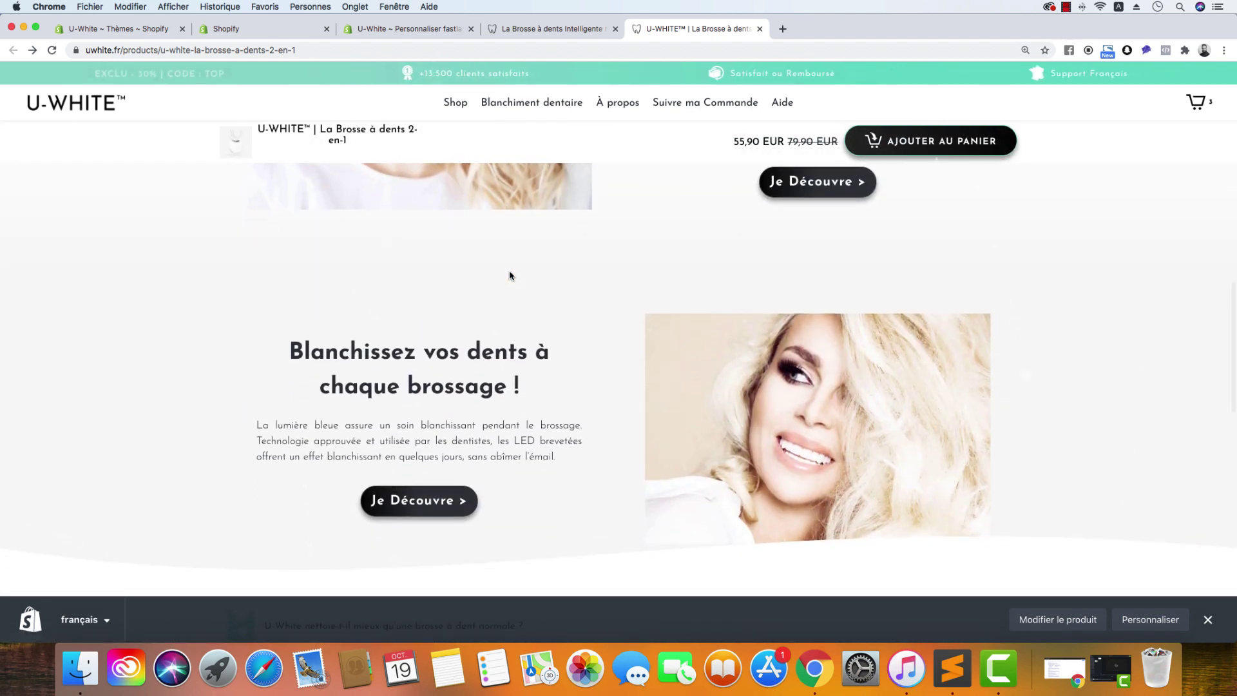
pyautogui.scroll(10, 509, 276)
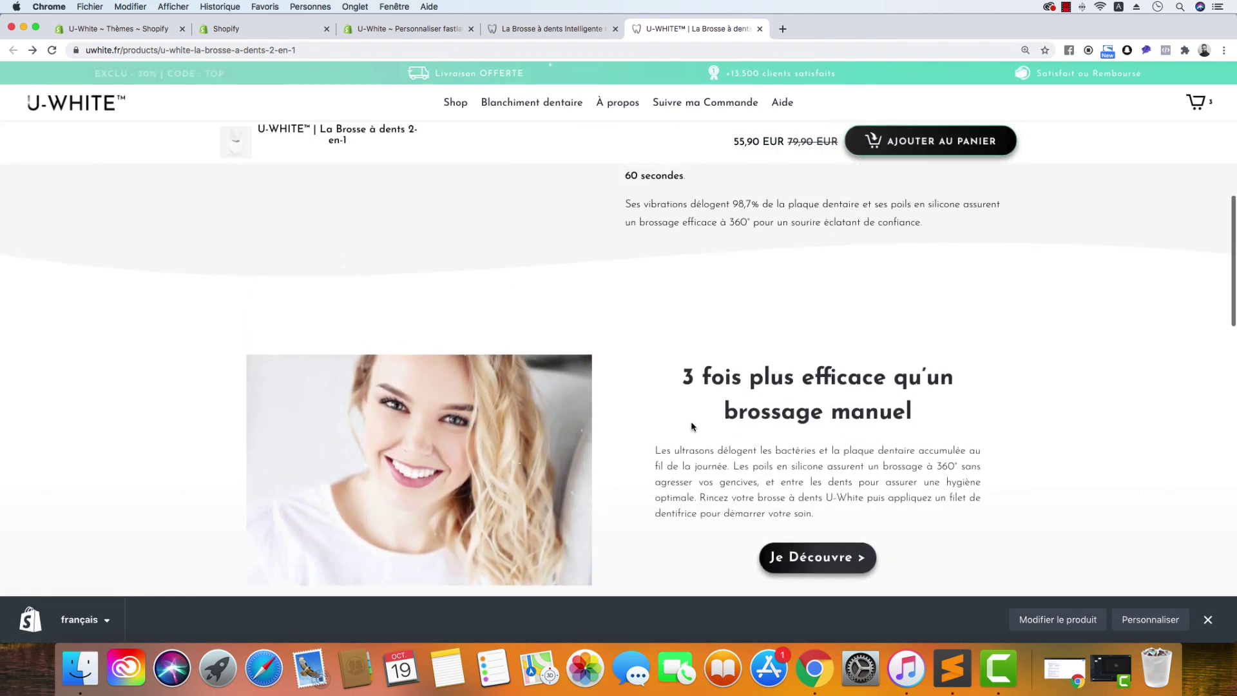
pyautogui.scroll(-15, 691, 426)
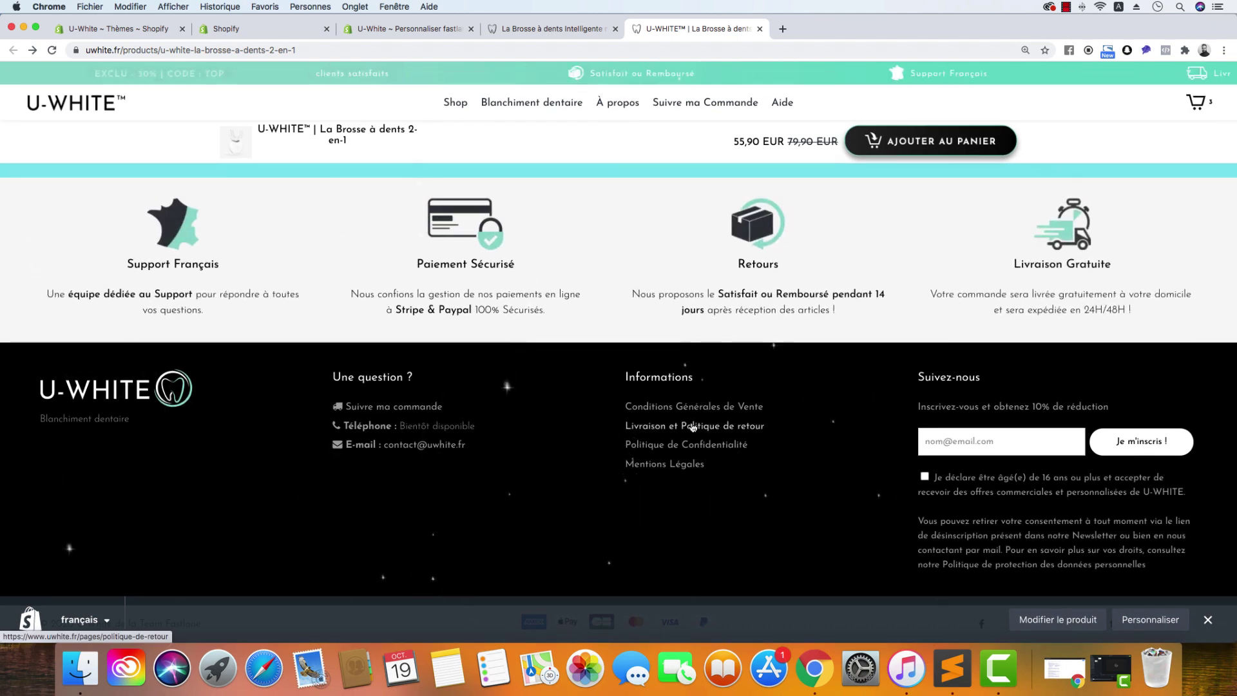
pyautogui.scroll(20, 702, 455)
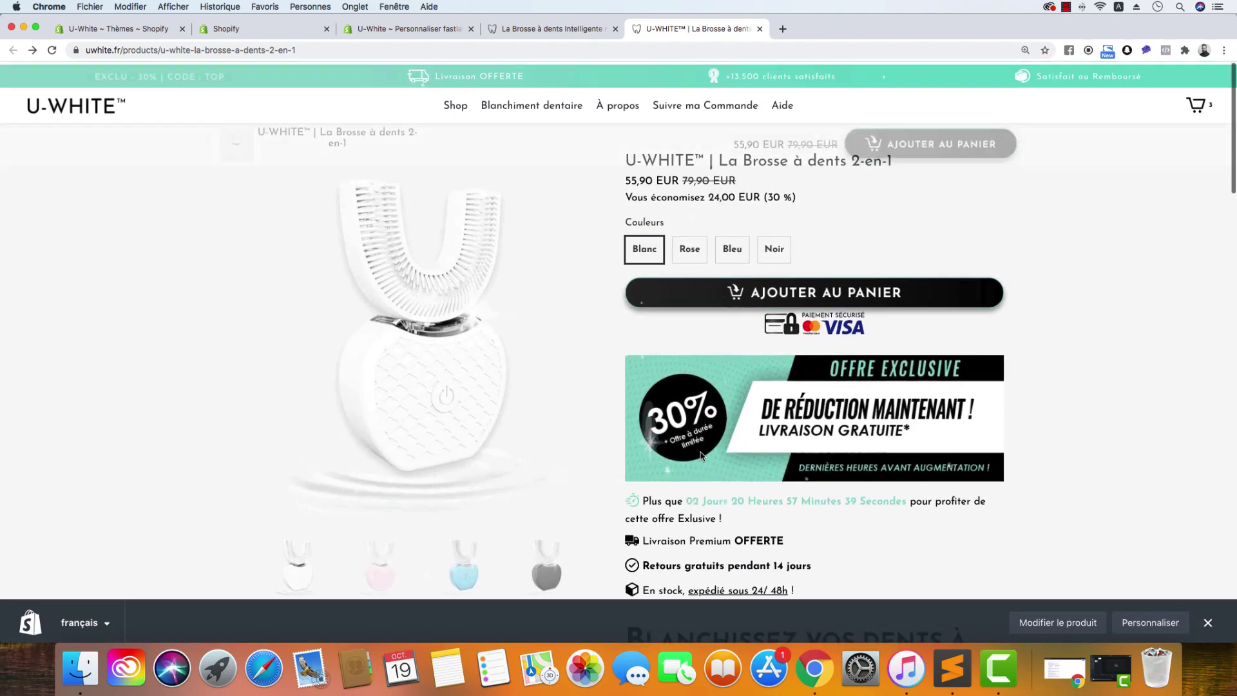